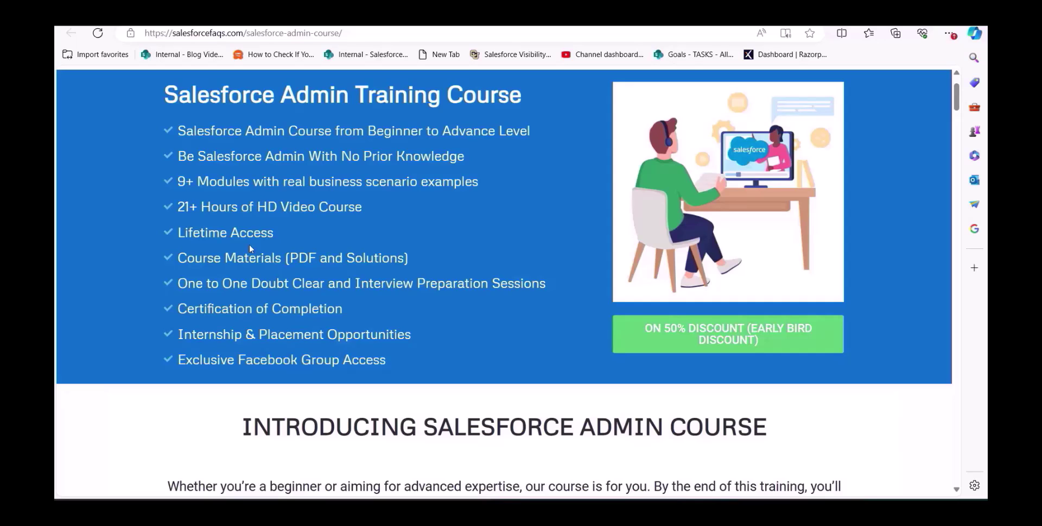
Scroll through the Salesforce Admin Course modules and the $99 lifetime-access enrolment offer.
{"action": "scroll", "coordinate": [249, 244], "scroll_direction": "down", "scroll_amount": 20}
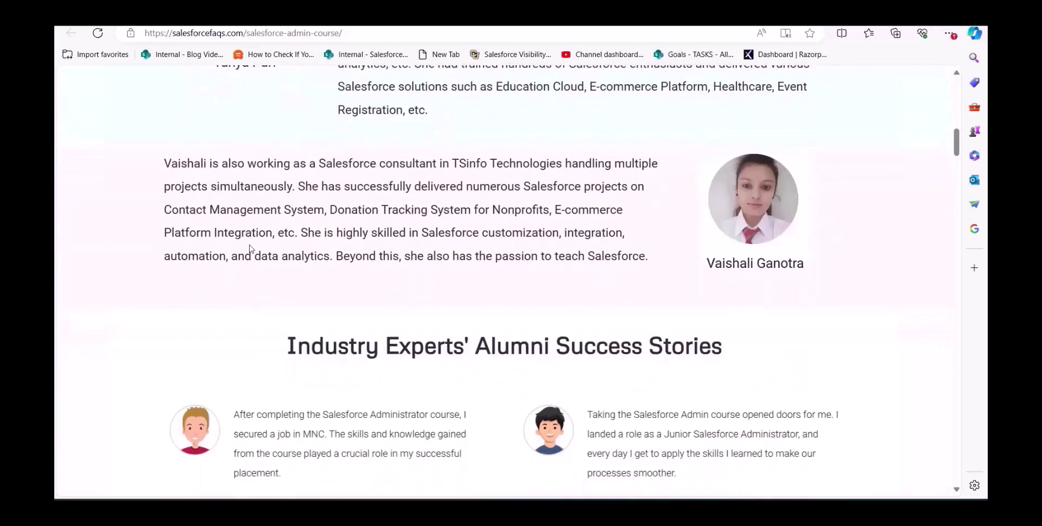
{"action": "scroll", "coordinate": [251, 248], "scroll_direction": "down", "scroll_amount": 2}
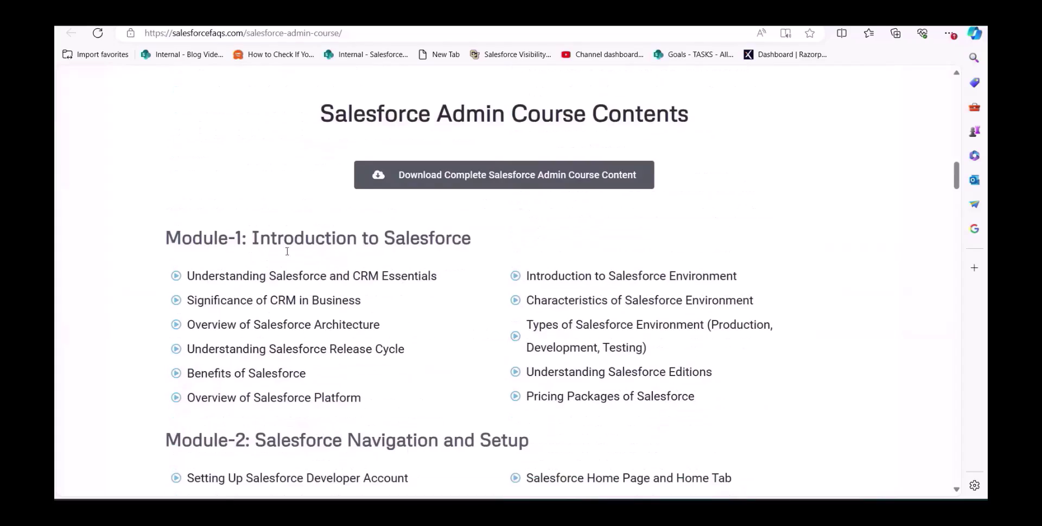
{"action": "scroll", "coordinate": [236, 291], "scroll_direction": "down", "scroll_amount": 2}
{"action": "scroll", "coordinate": [236, 292], "scroll_direction": "down", "scroll_amount": 15}
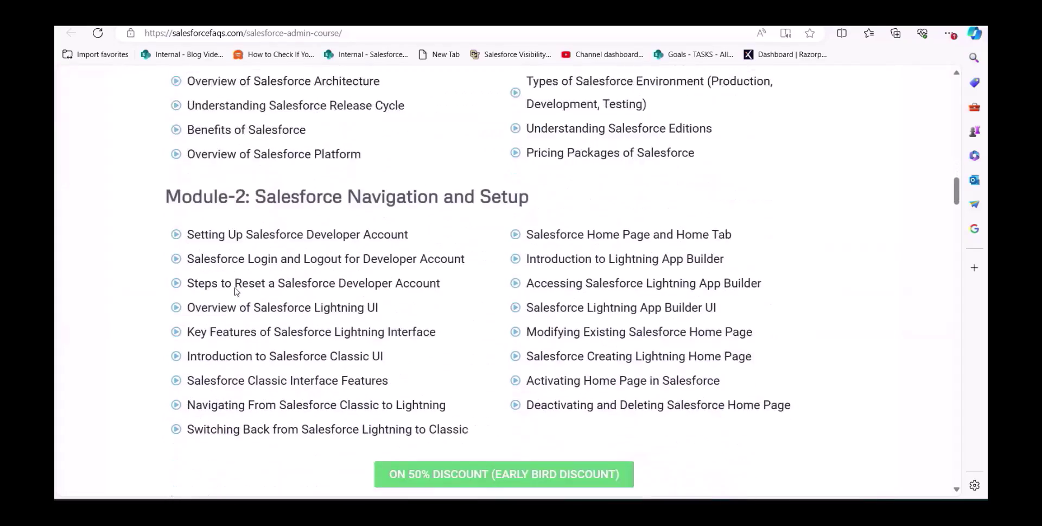
{"action": "scroll", "coordinate": [236, 292], "scroll_direction": "down", "scroll_amount": 20}
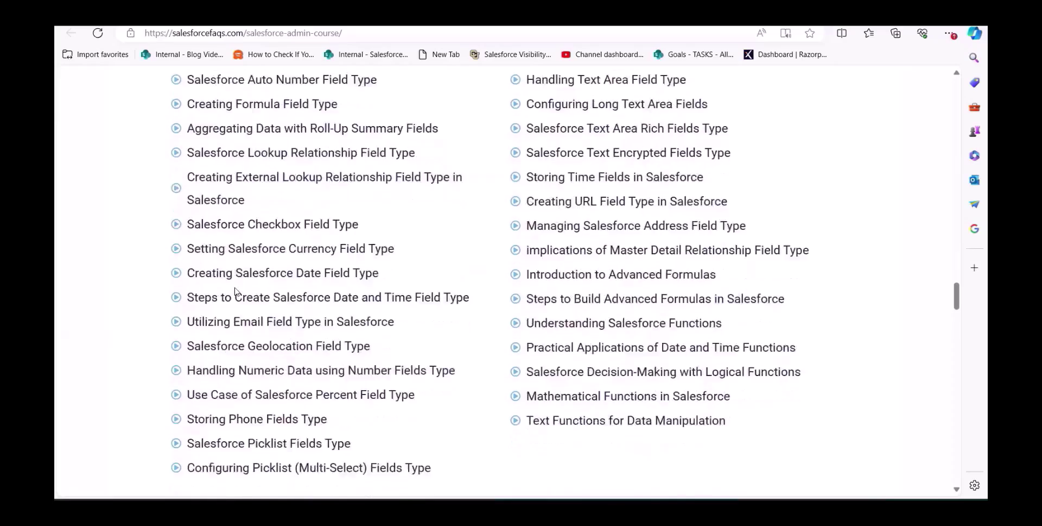
{"action": "scroll", "coordinate": [236, 292], "scroll_direction": "down", "scroll_amount": 6}
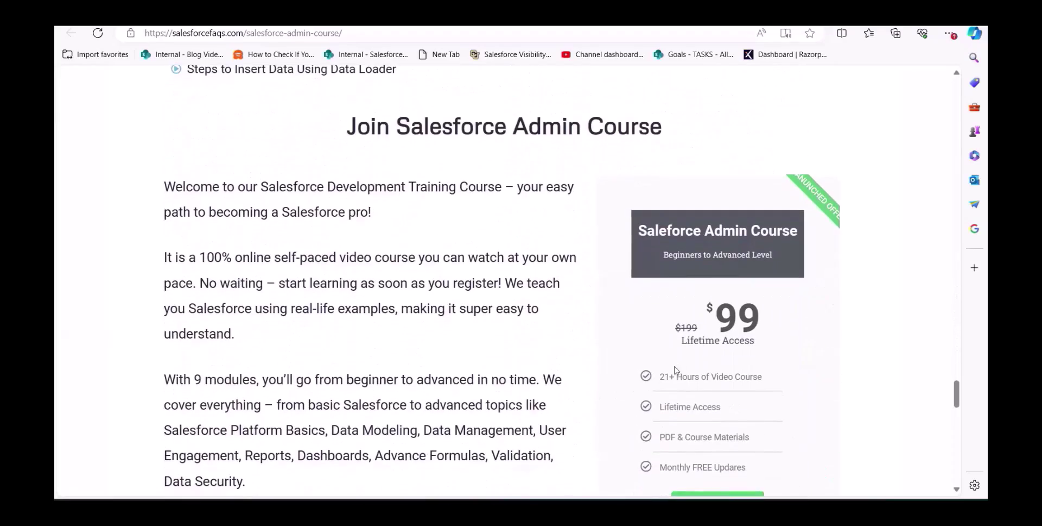
{"action": "scroll", "coordinate": [675, 370], "scroll_direction": "up", "scroll_amount": 1}
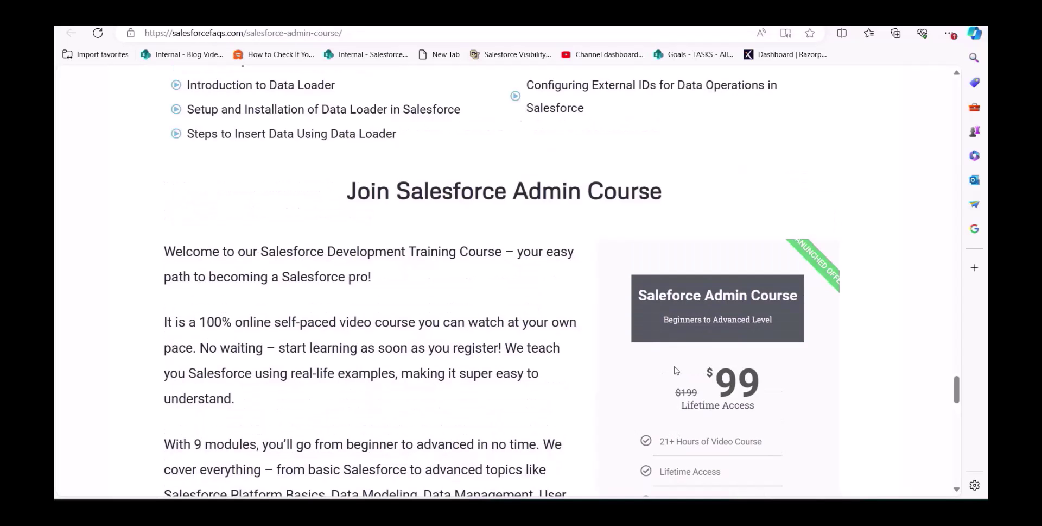
{"action": "scroll", "coordinate": [677, 370], "scroll_direction": "down", "scroll_amount": 1}
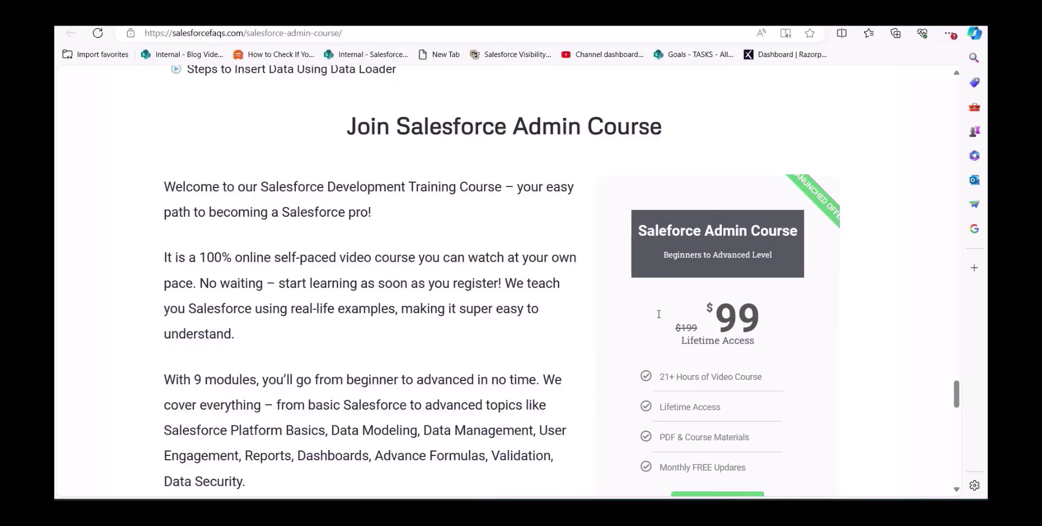
{"action": "scroll", "coordinate": [659, 314], "scroll_direction": "up", "scroll_amount": 2}
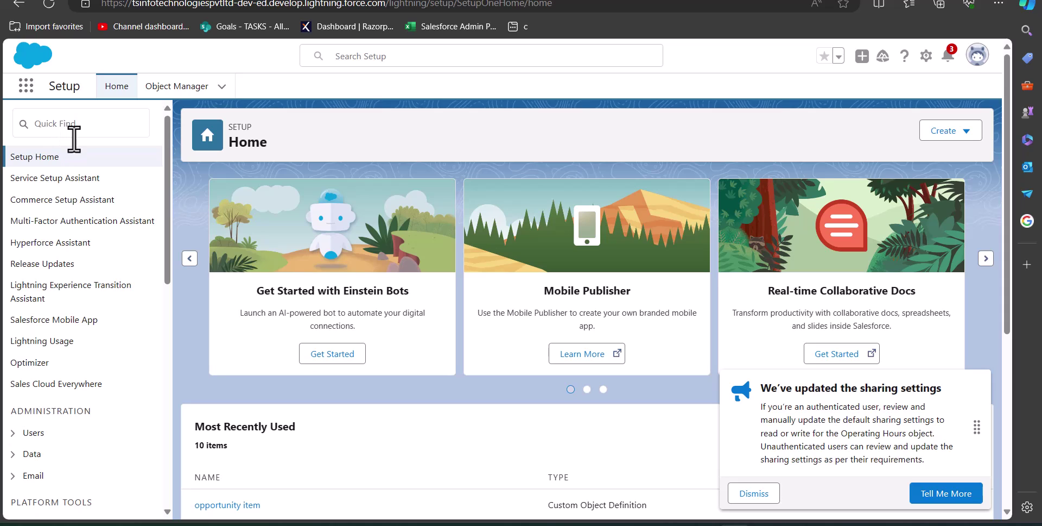
Search Setup Quick Find for 'flows' and open the Flows list.
{"action": "left_click", "coordinate": [47, 128]}
{"action": "type", "text": "f"}
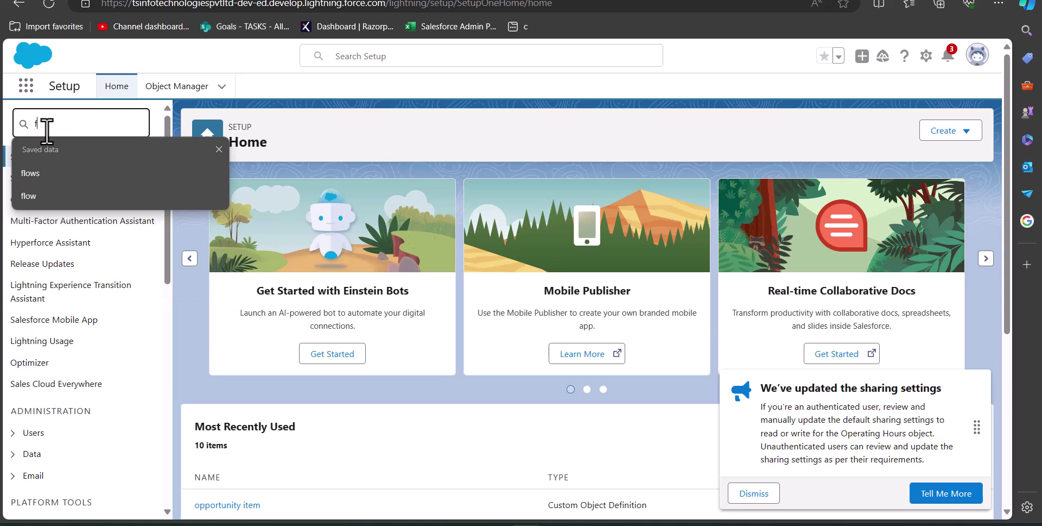
{"action": "left_click", "coordinate": [166, 171]}
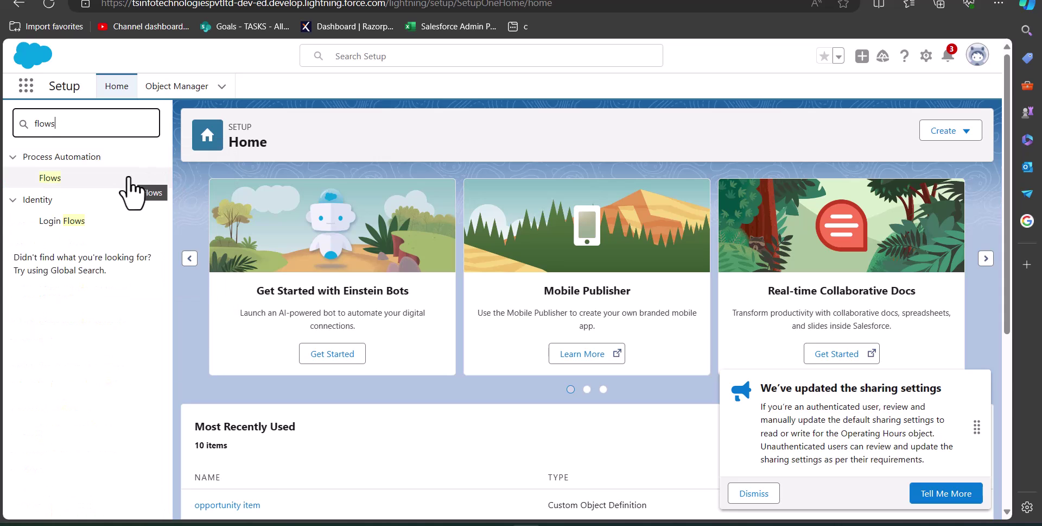
{"action": "left_click", "coordinate": [60, 182]}
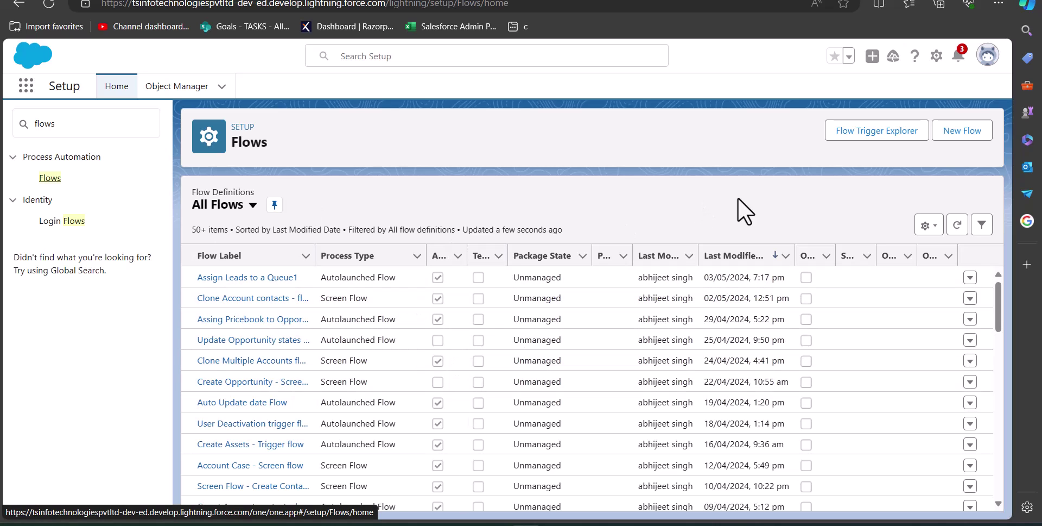
Create a new Record-Triggered Flow.
{"action": "left_click", "coordinate": [949, 135]}
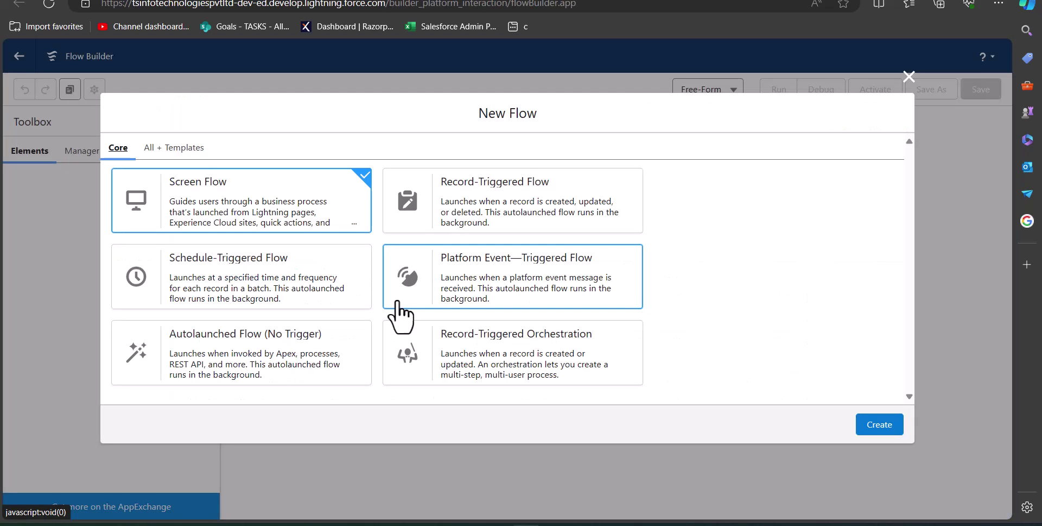
{"action": "left_click", "coordinate": [459, 230]}
{"action": "left_click", "coordinate": [880, 424]}
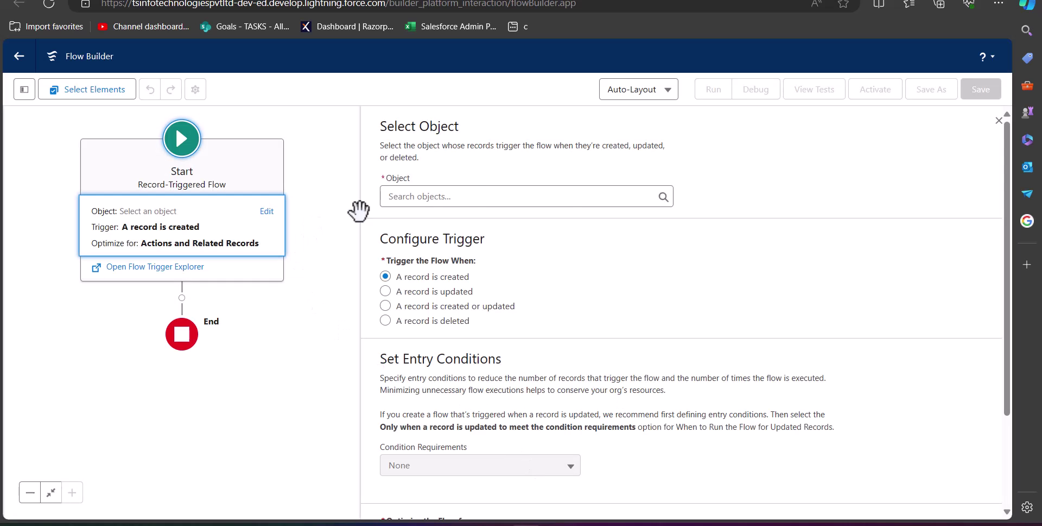
Trigger the flow on Account when a record is updated, requiring all conditions to be met.
{"action": "left_click", "coordinate": [474, 195]}
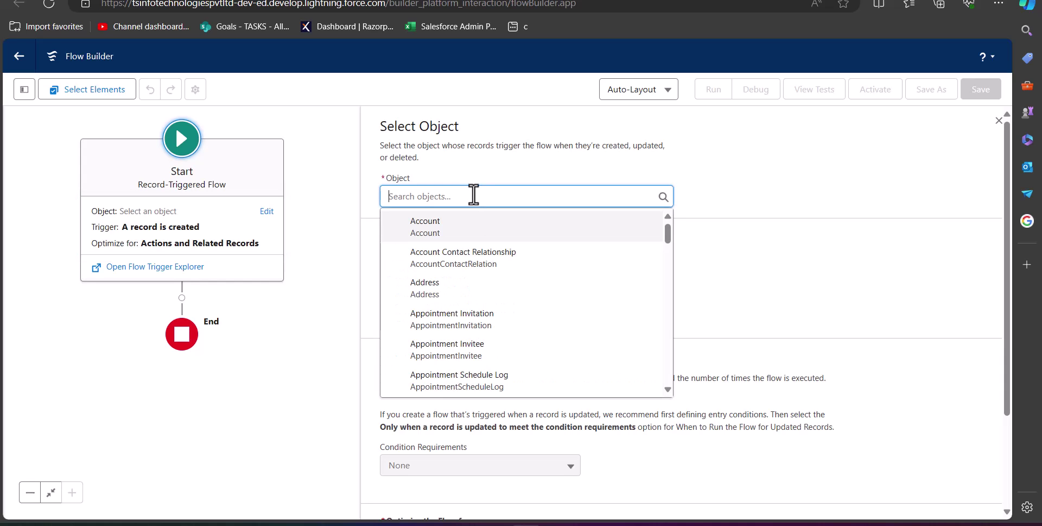
{"action": "left_click", "coordinate": [457, 235]}
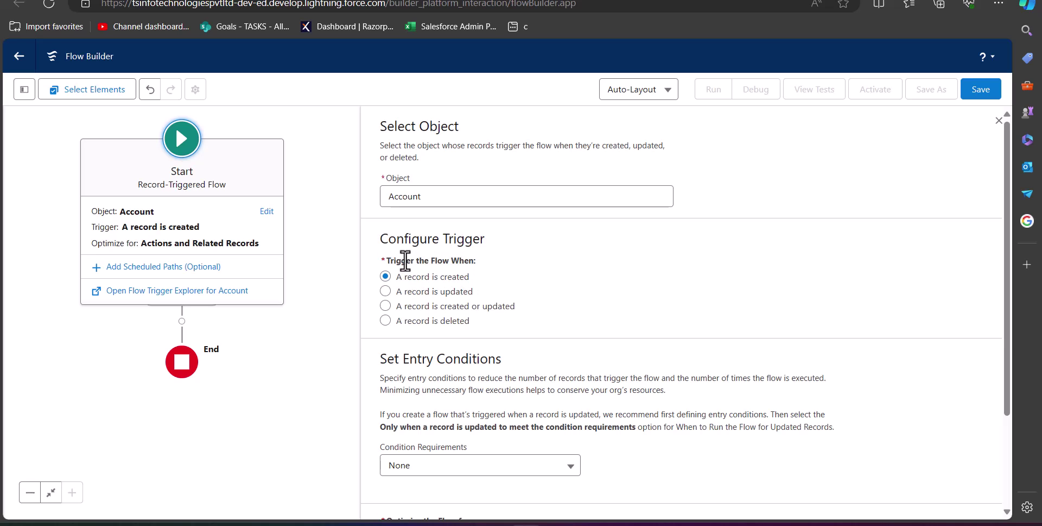
{"action": "left_click", "coordinate": [386, 291]}
{"action": "scroll", "coordinate": [551, 337], "scroll_direction": "down", "scroll_amount": 2}
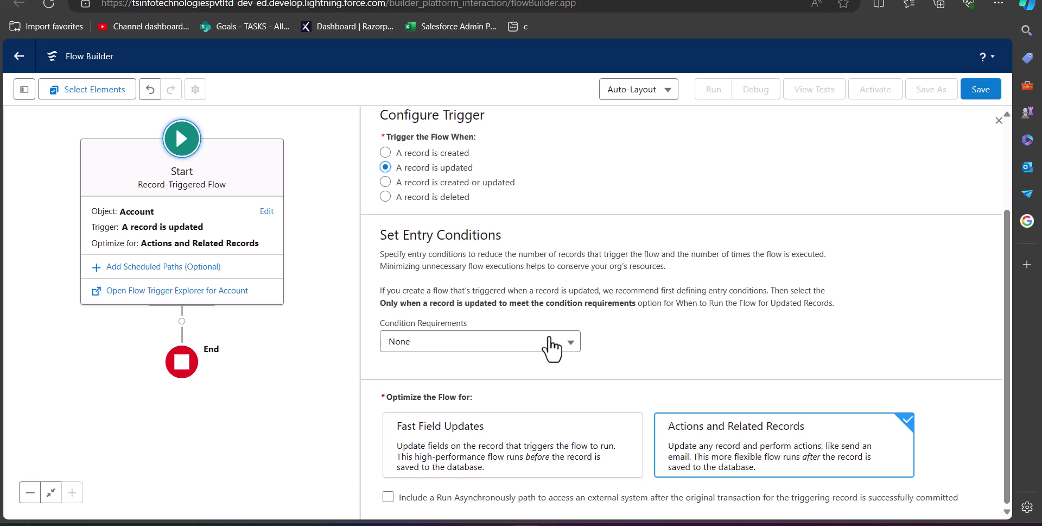
{"action": "left_click", "coordinate": [513, 348]}
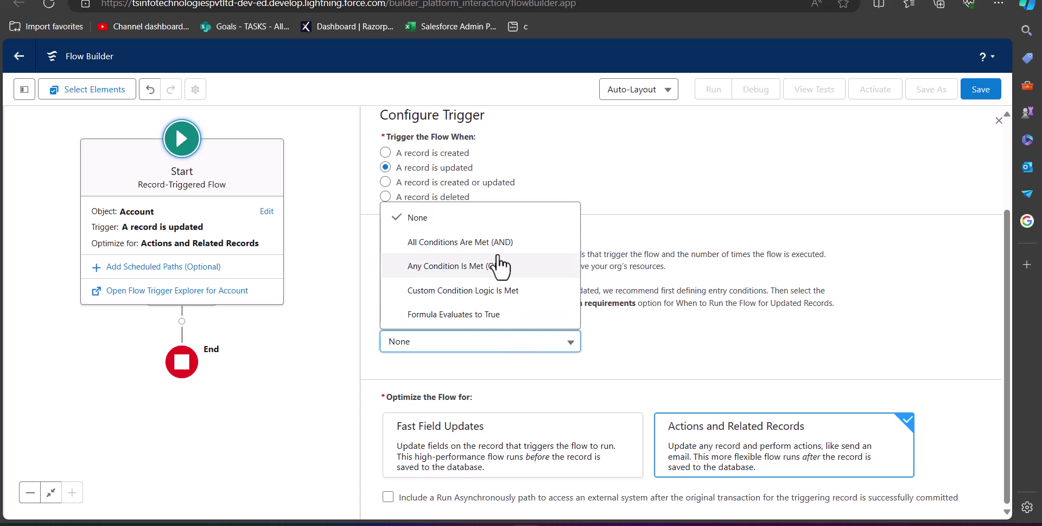
{"action": "left_click", "coordinate": [465, 241]}
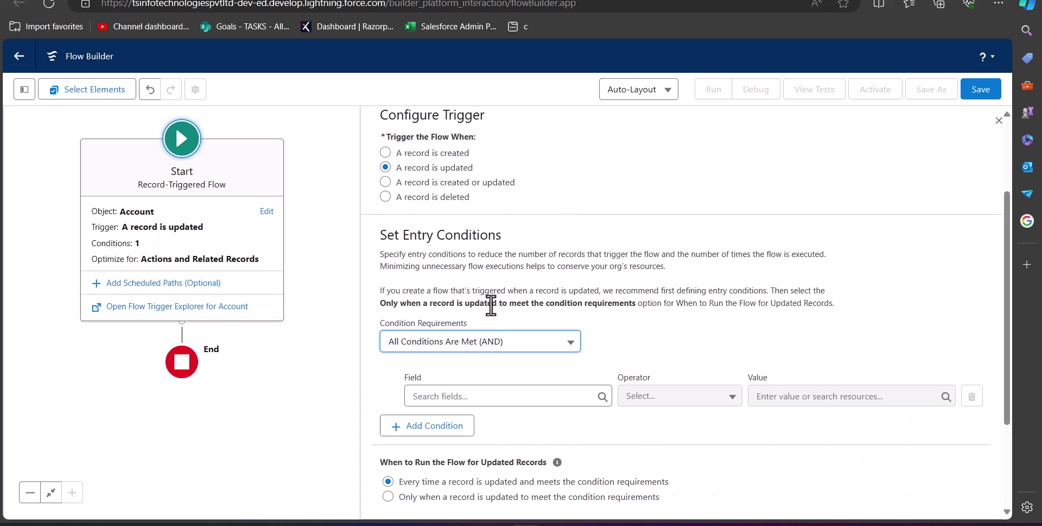
Add the entry condition OwnerId Is Changed True and close the Start panel.
{"action": "left_click", "coordinate": [479, 393]}
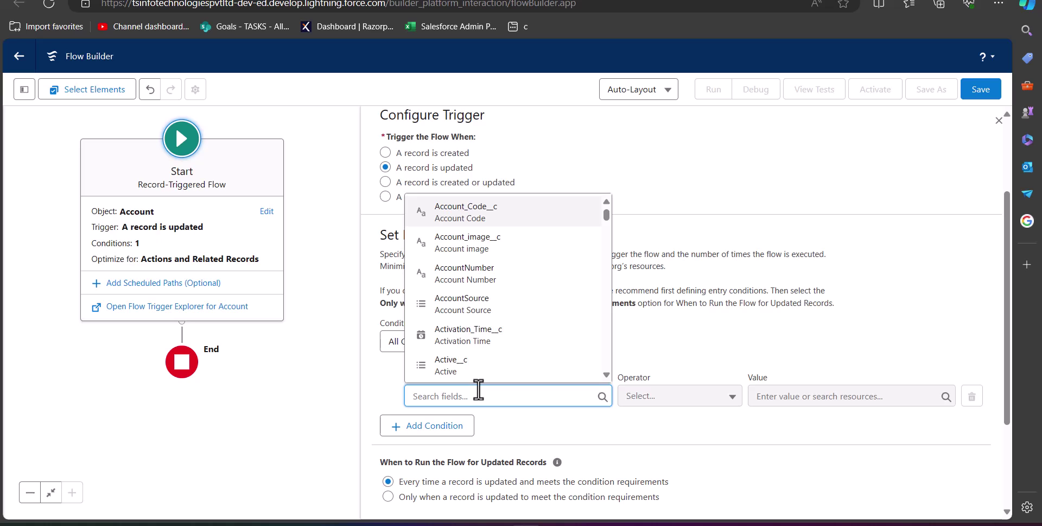
{"action": "type", "text": "ow"}
{"action": "key", "text": "Down"}
{"action": "key", "text": "Return"}
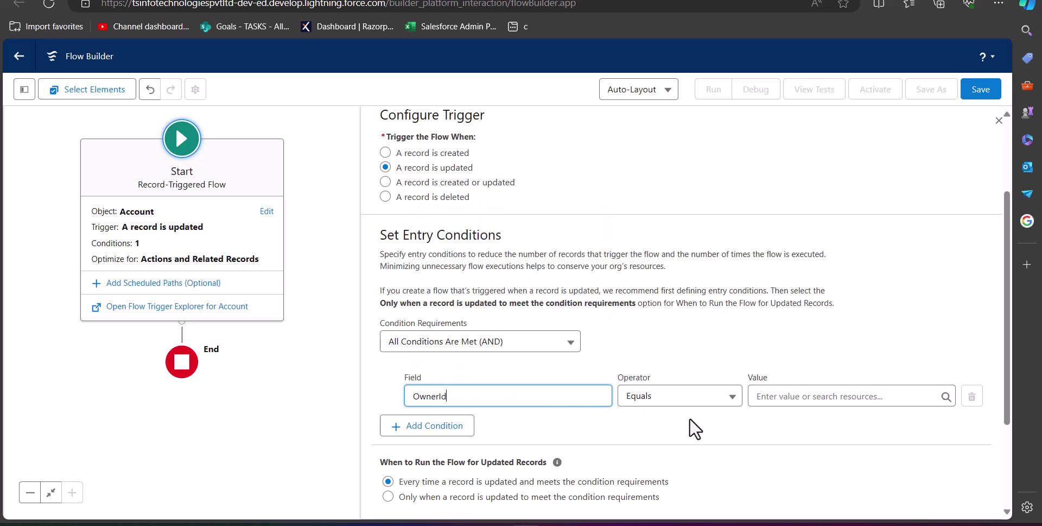
{"action": "left_click", "coordinate": [683, 404]}
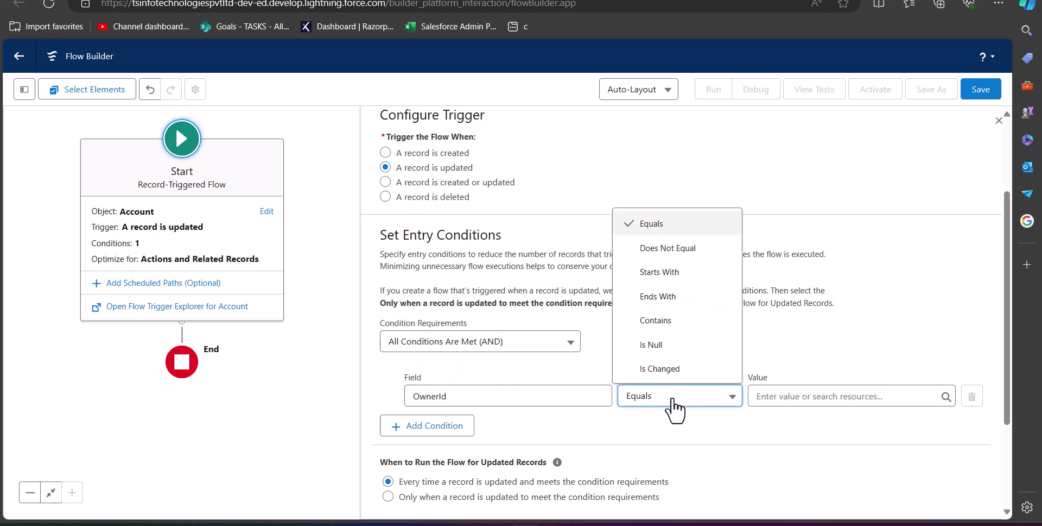
{"action": "left_click", "coordinate": [682, 370]}
{"action": "left_click", "coordinate": [876, 395]}
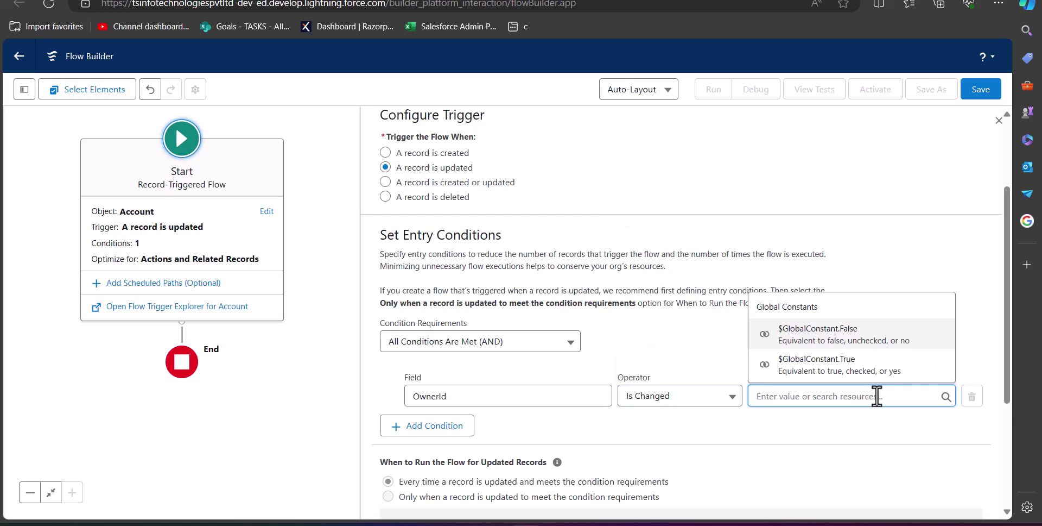
{"action": "key", "text": "Down"}
{"action": "key", "text": "Return"}
{"action": "scroll", "coordinate": [652, 434], "scroll_direction": "down", "scroll_amount": 3}
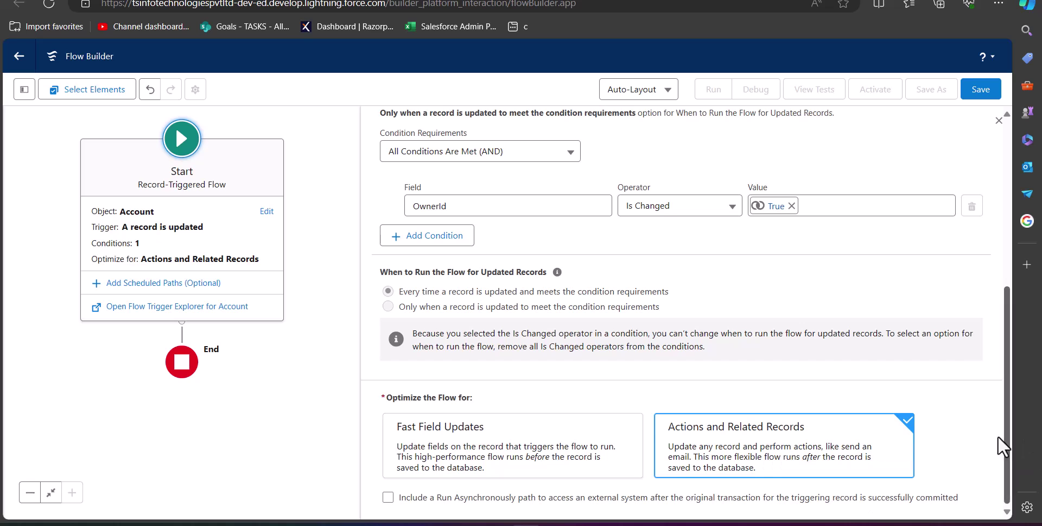
{"action": "left_click", "coordinate": [998, 120]}
Insert an Update Records element right after the Start element.
{"action": "left_click_drag", "start_coordinate": [332, 256], "coordinate": [592, 288]}
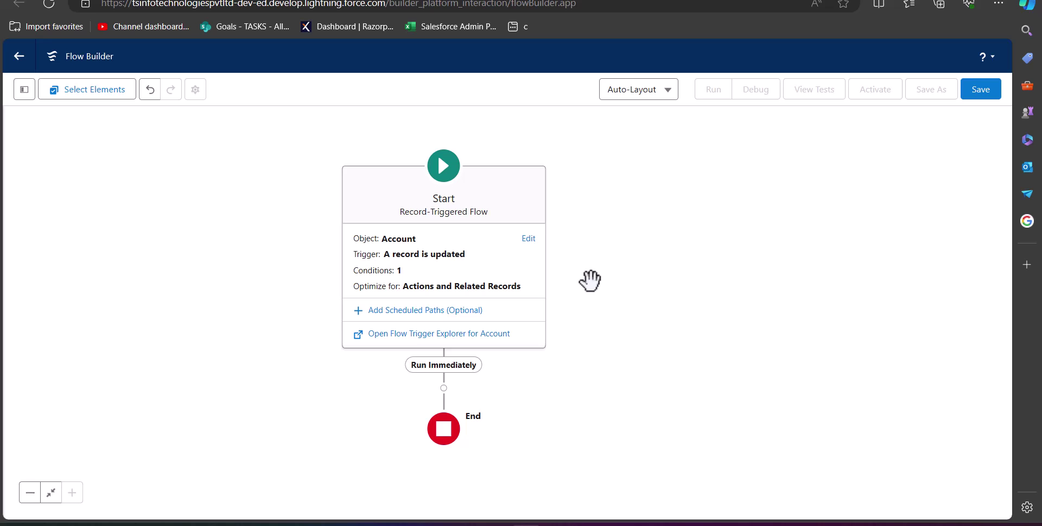
{"action": "left_click", "coordinate": [443, 387]}
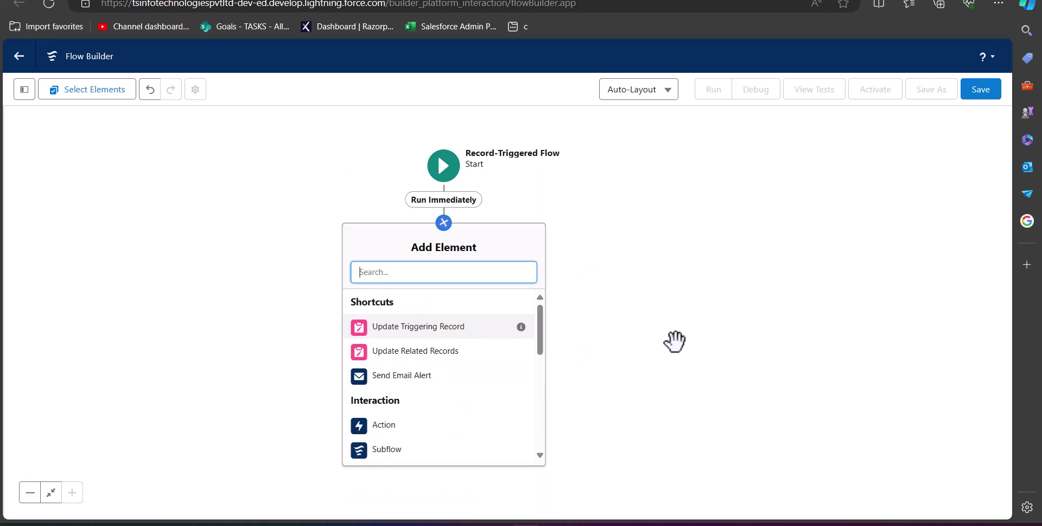
{"action": "scroll", "coordinate": [510, 340], "scroll_direction": "down", "scroll_amount": 6}
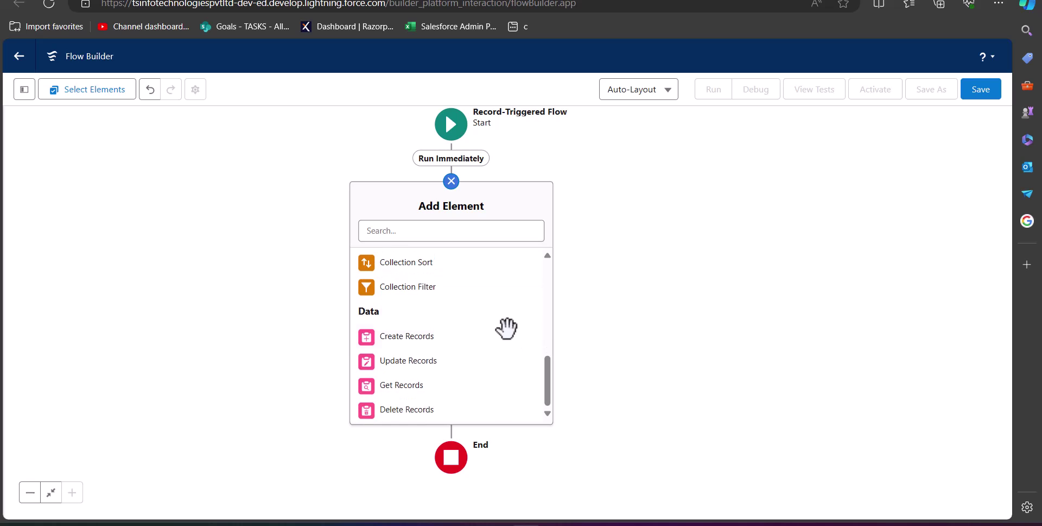
{"action": "left_click", "coordinate": [417, 363]}
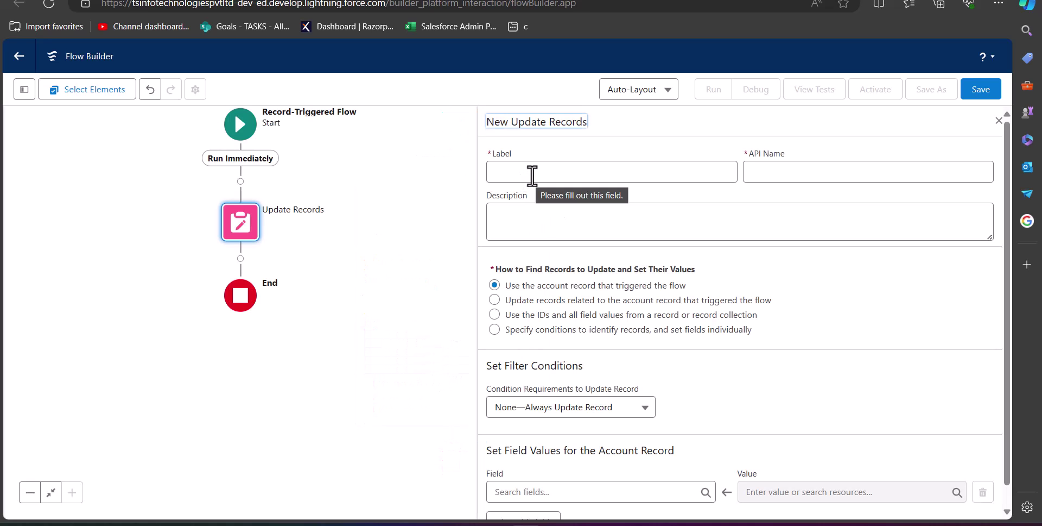
Label the update step 'update ownership of contacts' so its API name fills.
{"action": "left_click", "coordinate": [495, 177]}
{"action": "type", "text": "update ownership of contacts"}
{"action": "key", "text": "Tab"}
{"action": "key", "text": "Tab"}
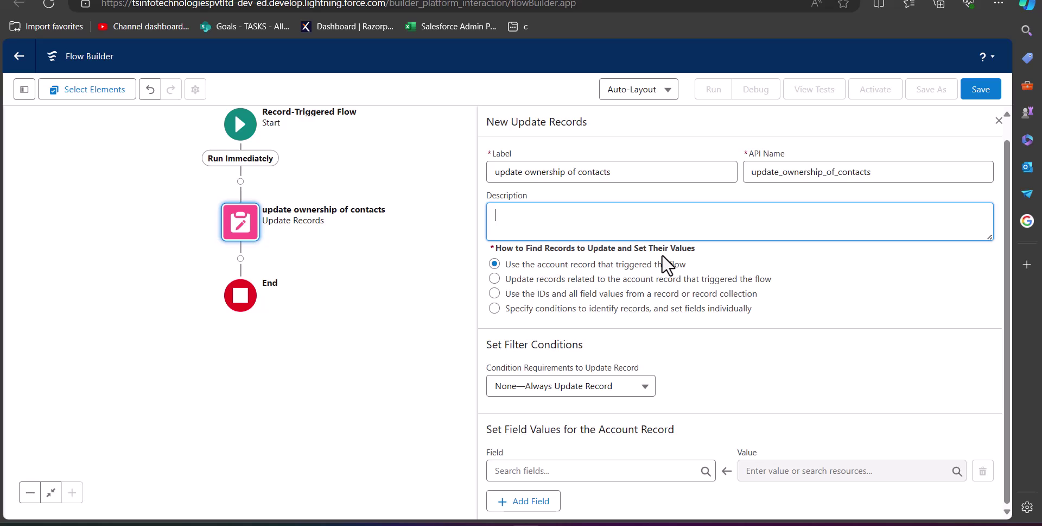
Update Contact records identified by specified conditions, setting fields individually.
{"action": "left_click", "coordinate": [495, 309]}
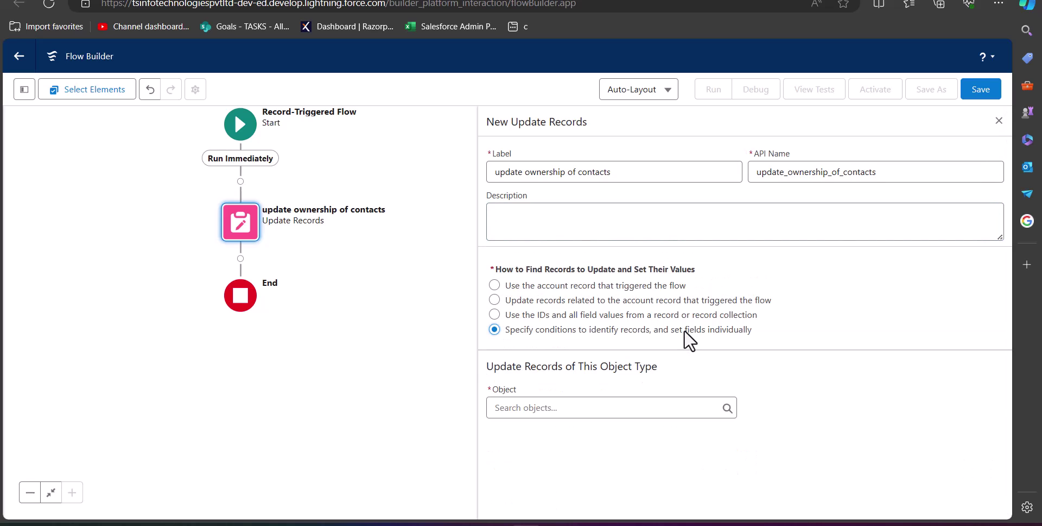
{"action": "left_click", "coordinate": [502, 408]}
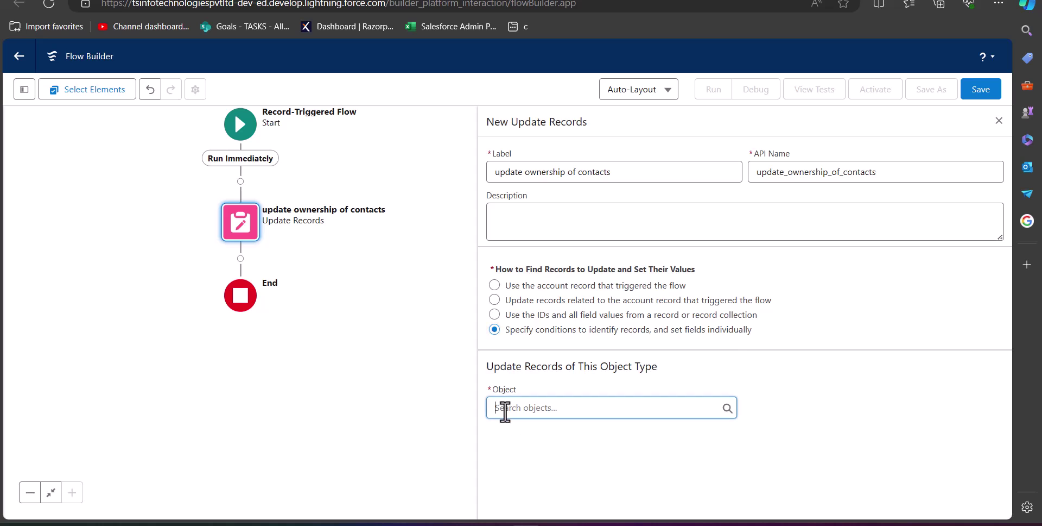
{"action": "type", "text": "con"}
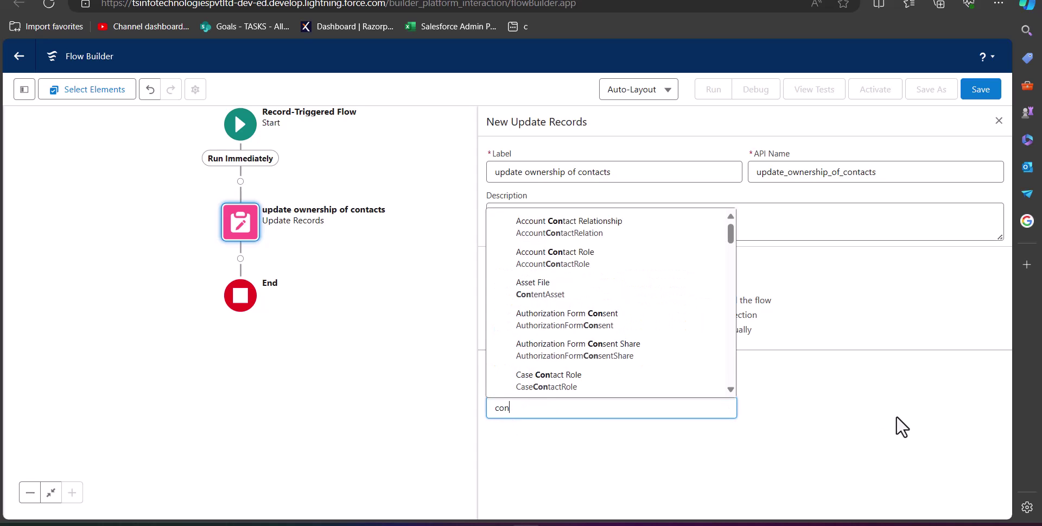
{"action": "type", "text": "tact"}
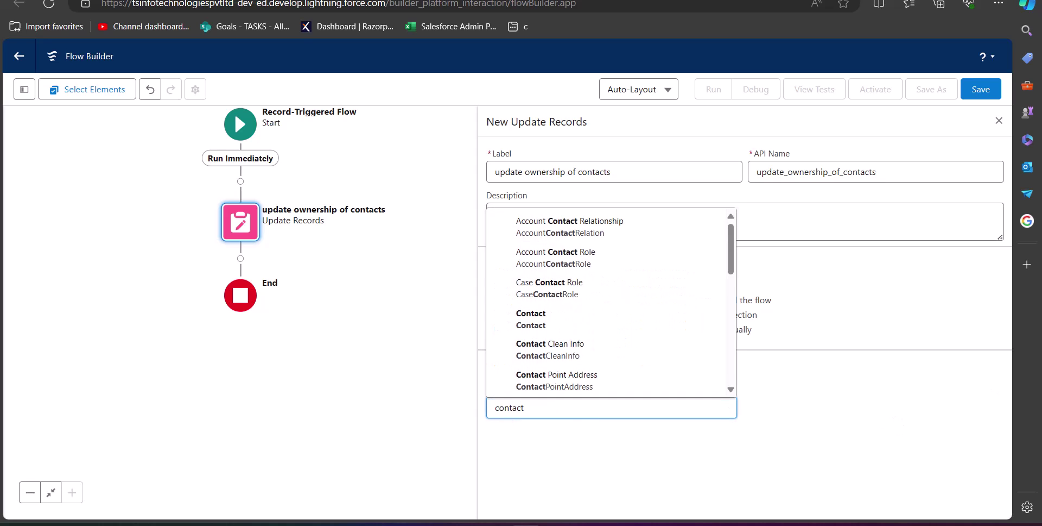
{"action": "left_click", "coordinate": [565, 321]}
{"action": "scroll", "coordinate": [617, 372], "scroll_direction": "down", "scroll_amount": 3}
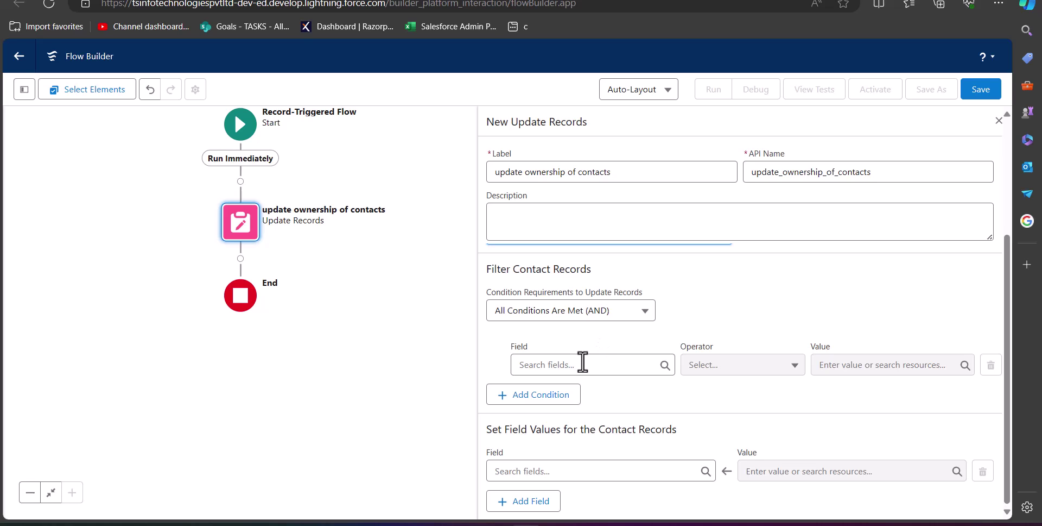
Filter Contacts where AccountId Equals $Record > Account ID.
{"action": "left_click", "coordinate": [581, 360]}
{"action": "type", "text": "Accou"}
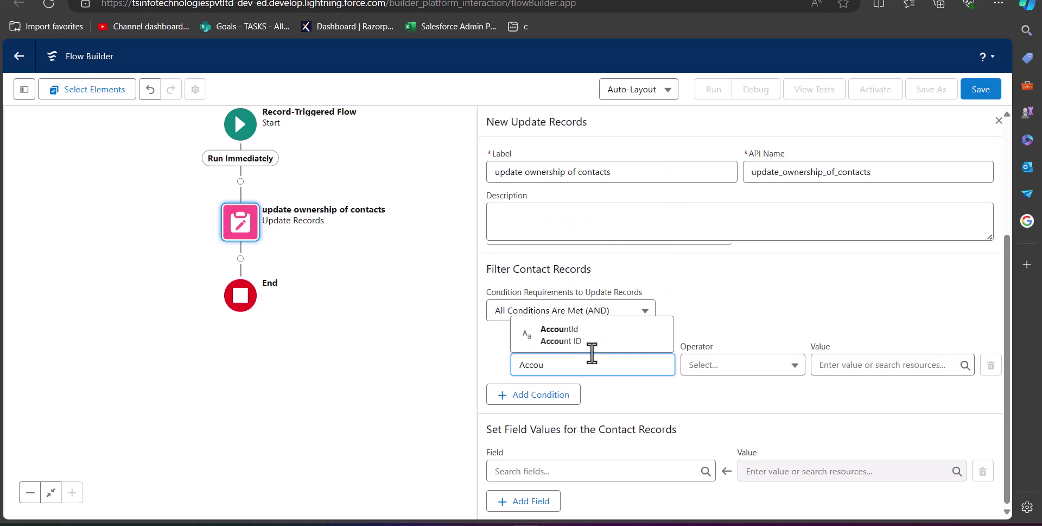
{"action": "left_click", "coordinate": [589, 343]}
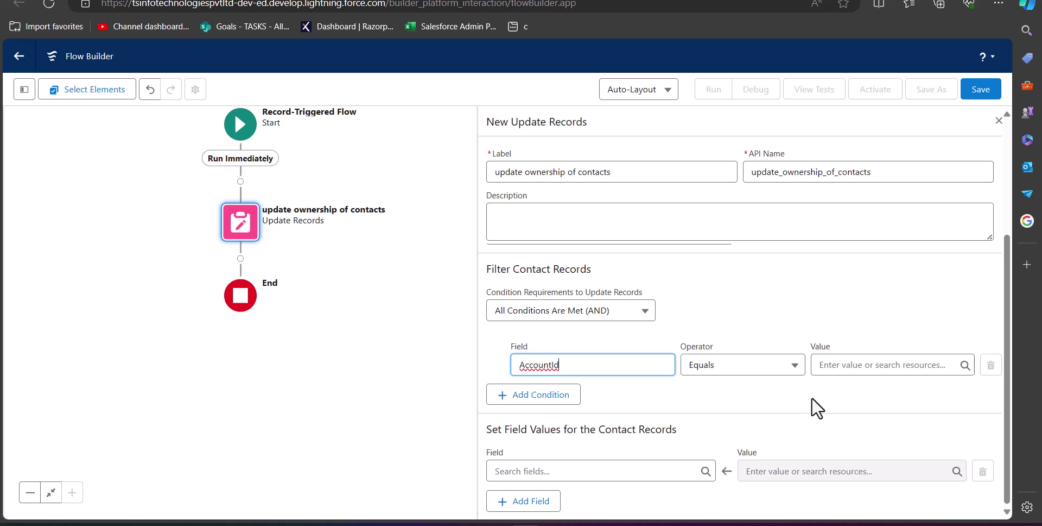
{"action": "left_click", "coordinate": [929, 361]}
{"action": "type", "text": "records"}
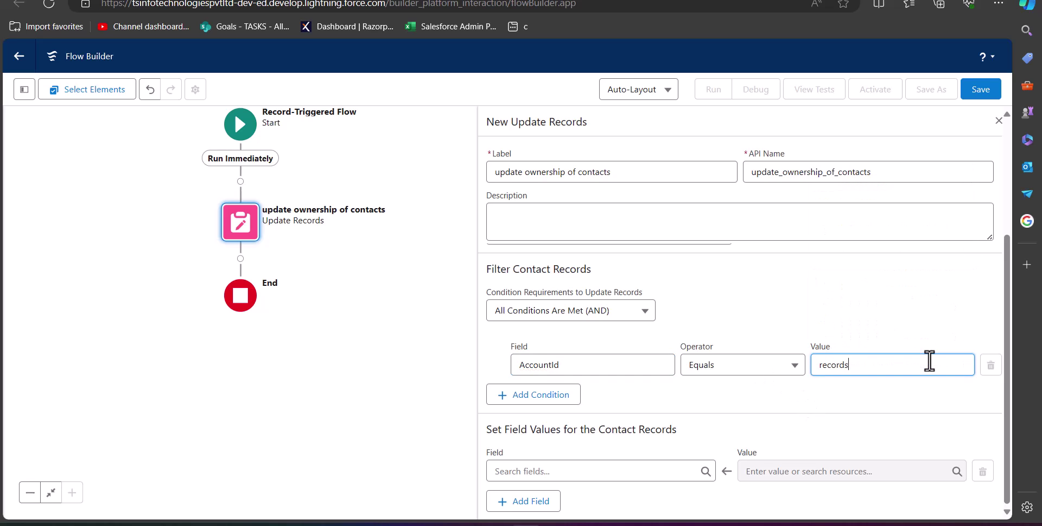
{"action": "left_click", "coordinate": [866, 409]}
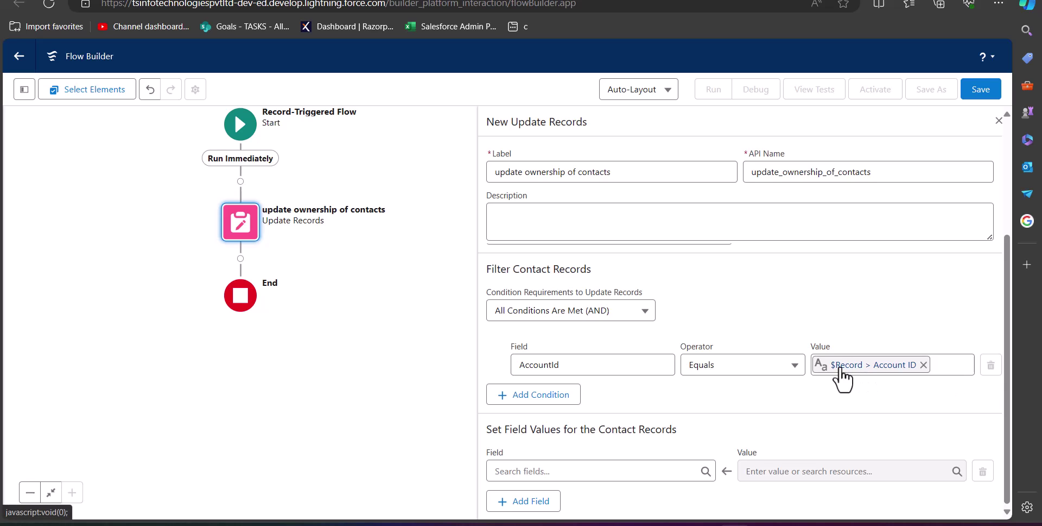
Add a second condition: OwnerId Does Not Equal $Record > Owner ID.
{"action": "left_click", "coordinate": [561, 400]}
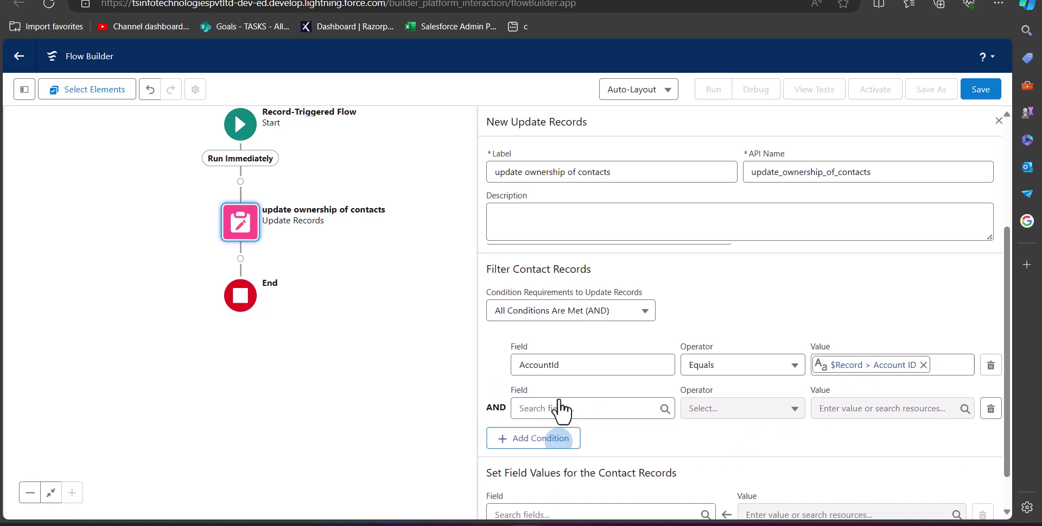
{"action": "left_click", "coordinate": [572, 407]}
{"action": "type", "text": "owner"}
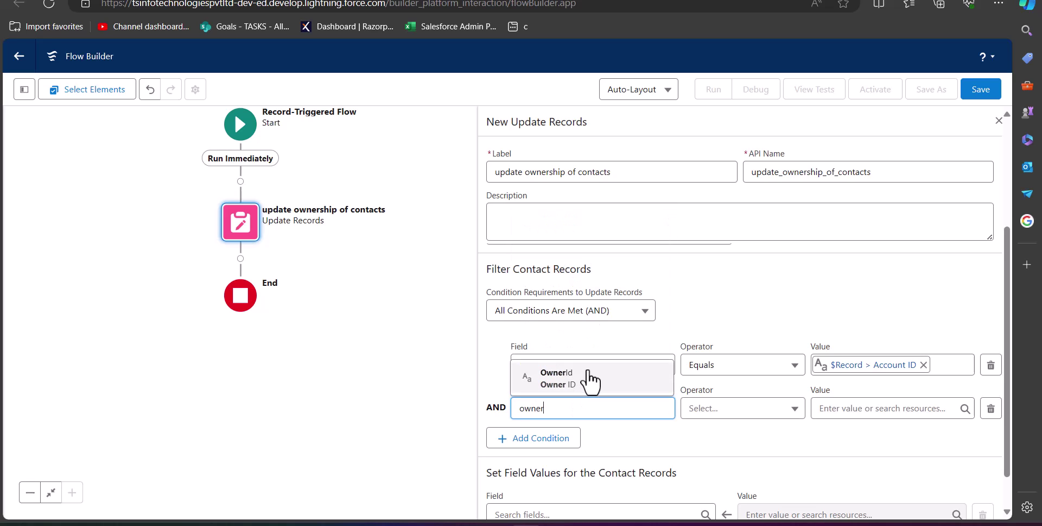
{"action": "left_click", "coordinate": [588, 374]}
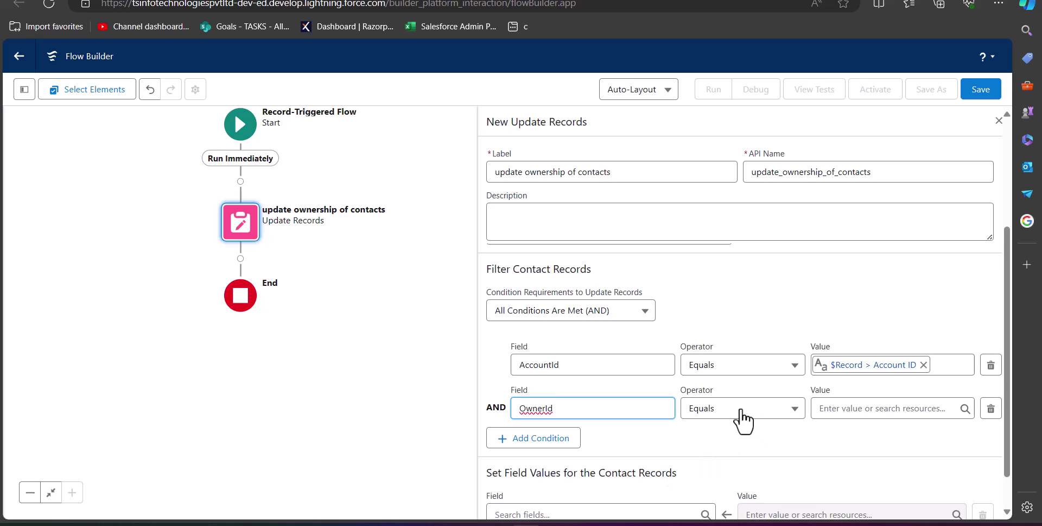
{"action": "left_click", "coordinate": [737, 415]}
{"action": "left_click", "coordinate": [766, 248]}
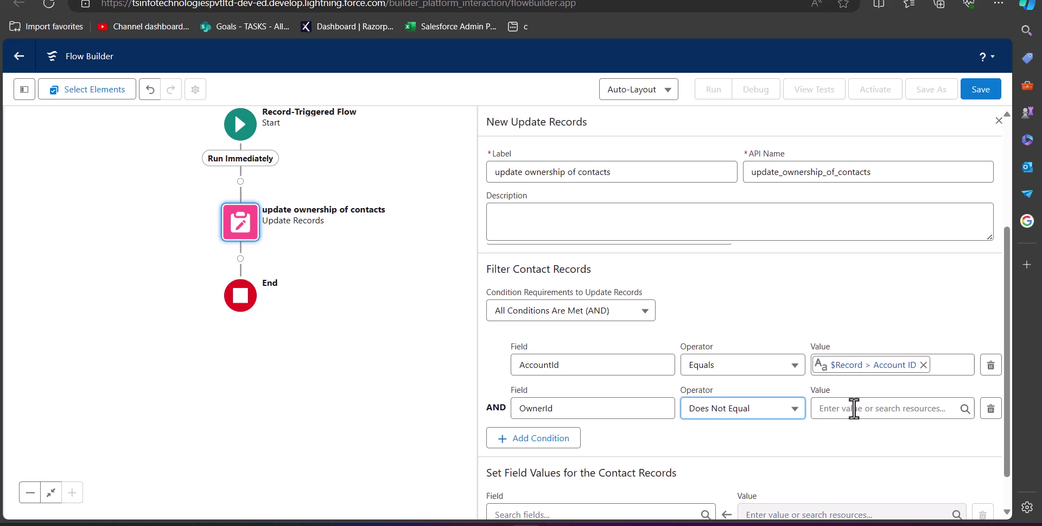
{"action": "left_click", "coordinate": [853, 408]}
{"action": "type", "text": "records"}
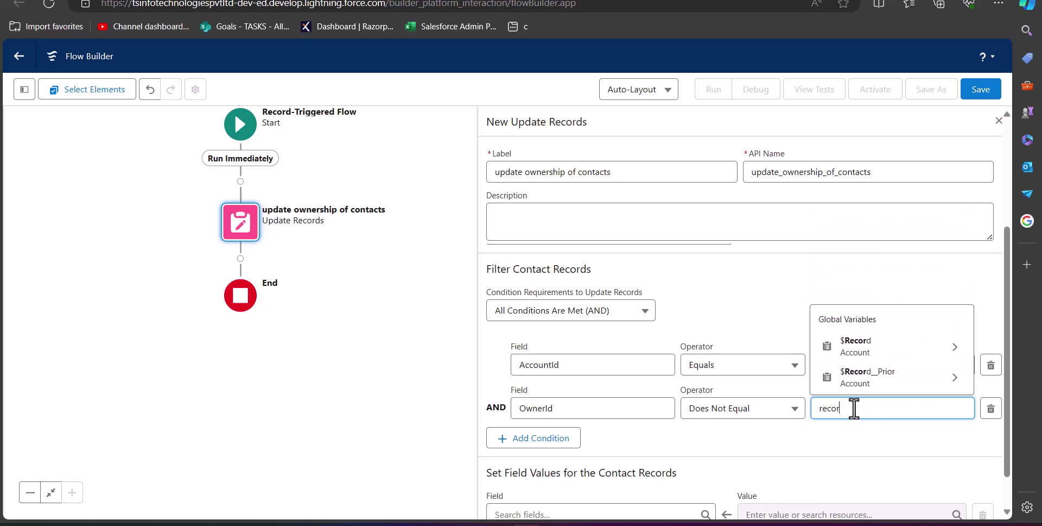
{"action": "left_click", "coordinate": [849, 457]}
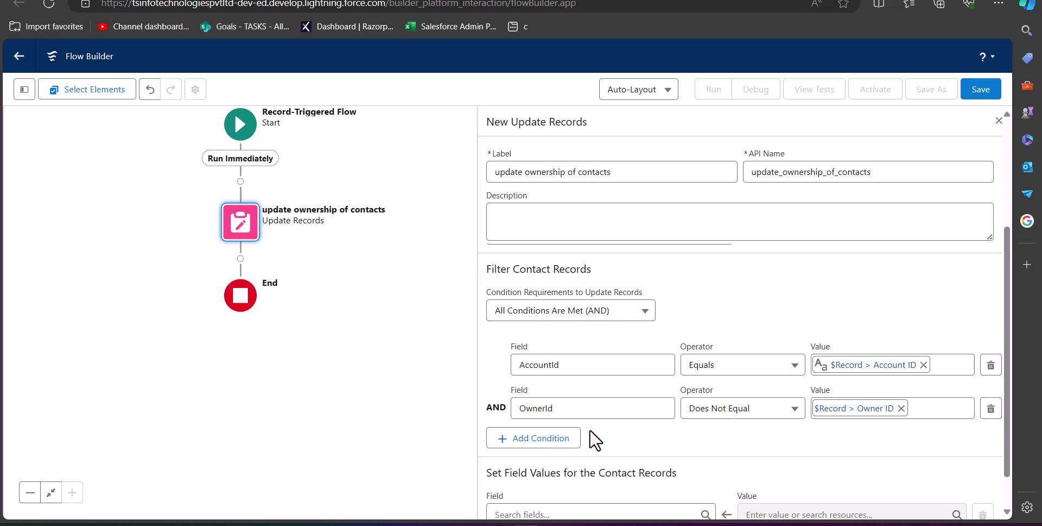
Set the Contact OwnerId field to $Record > Owner ID and close the update step.
{"action": "left_click", "coordinate": [630, 507]}
{"action": "left_click", "coordinate": [963, 403]}
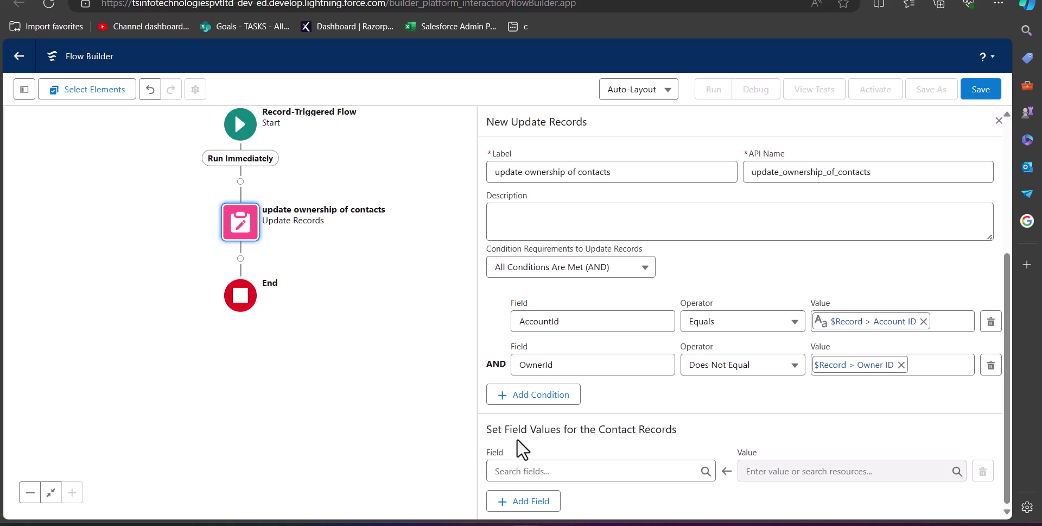
{"action": "left_click", "coordinate": [601, 470]}
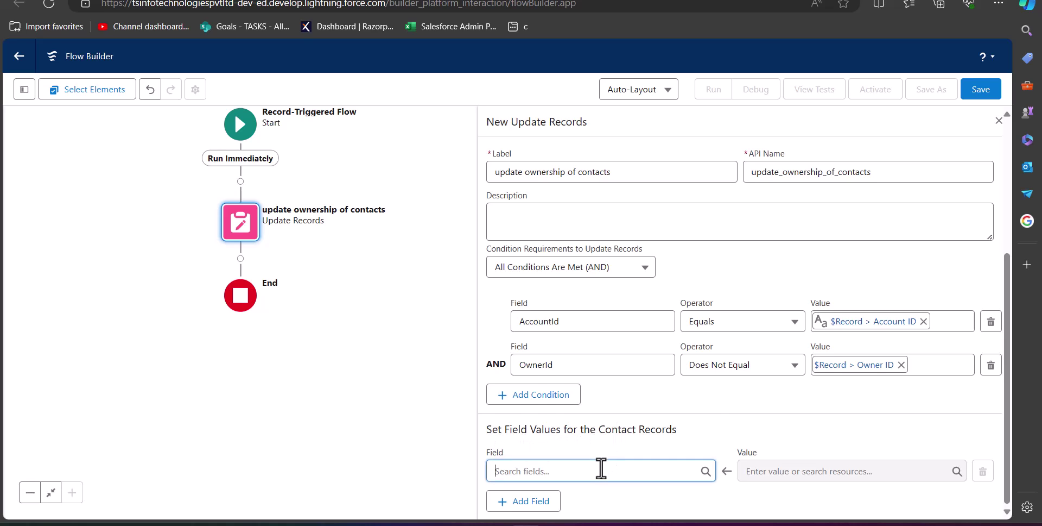
{"action": "type", "text": "ow"}
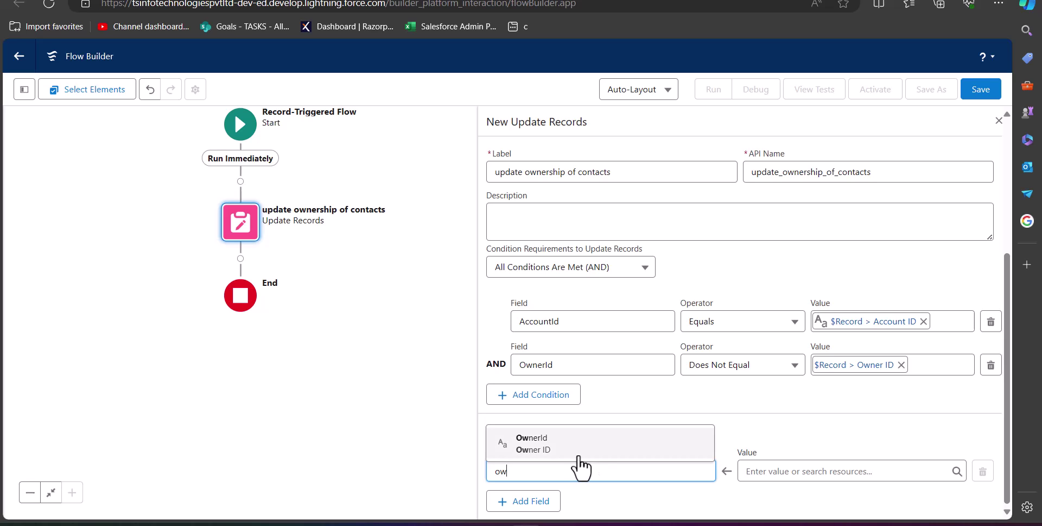
{"action": "left_click", "coordinate": [585, 458]}
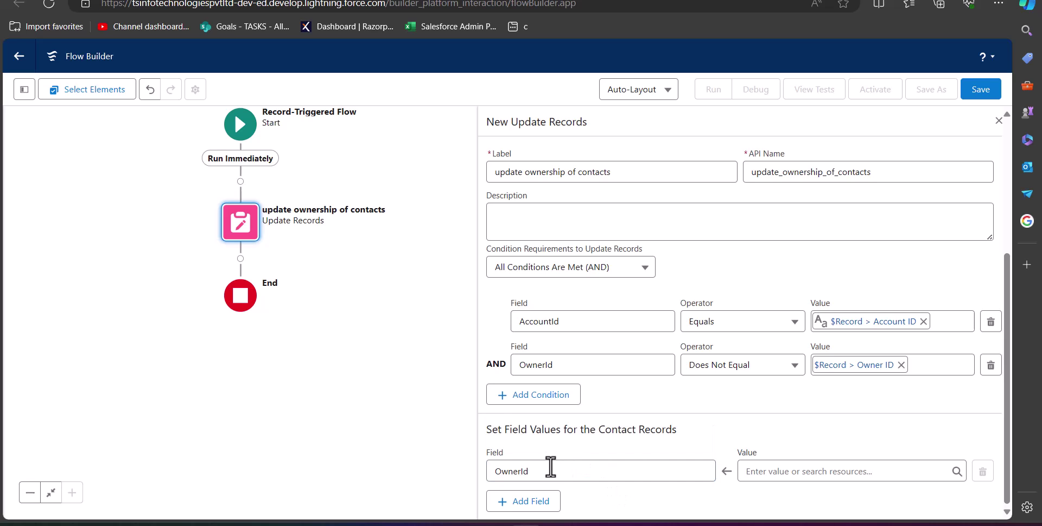
{"action": "left_click", "coordinate": [759, 475]}
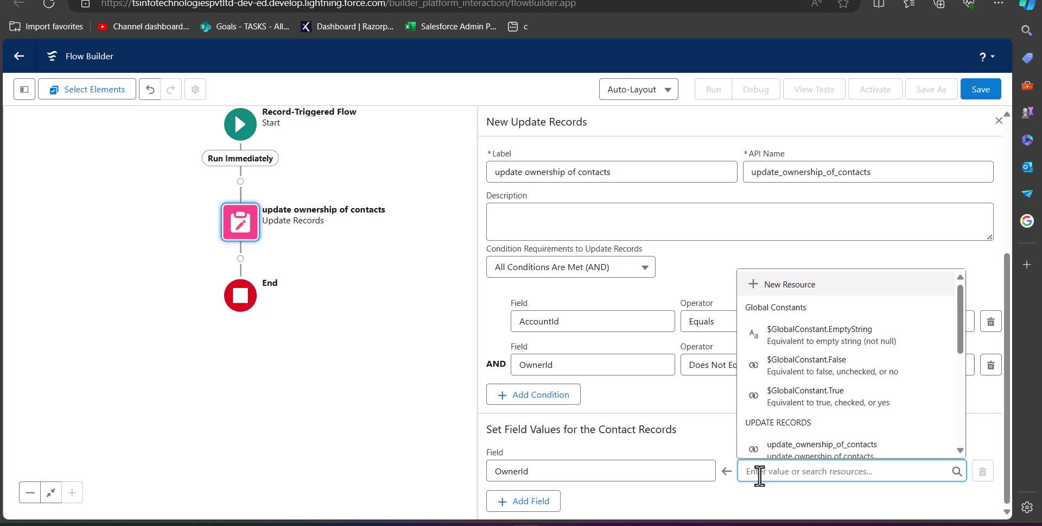
{"action": "type", "text": "rec"}
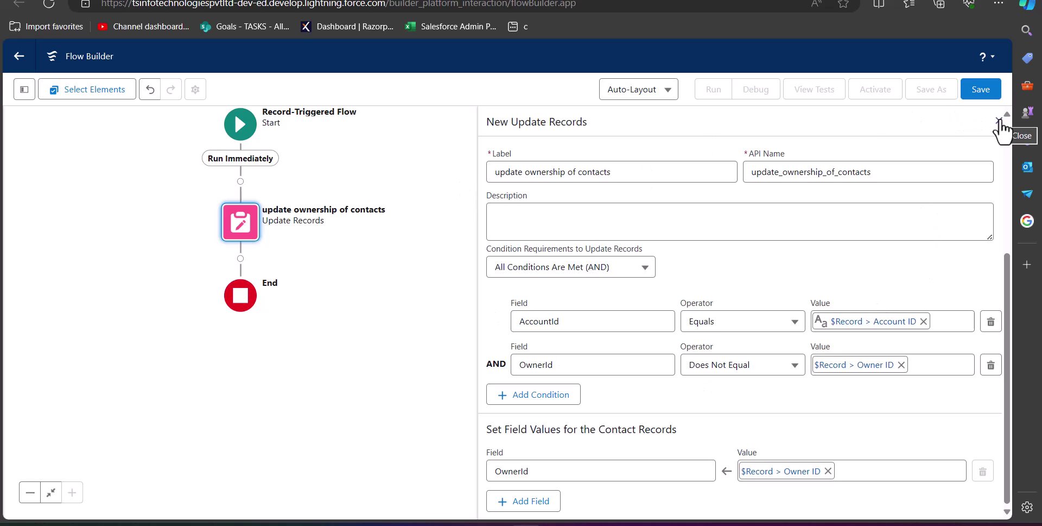
{"action": "left_click", "coordinate": [1000, 120]}
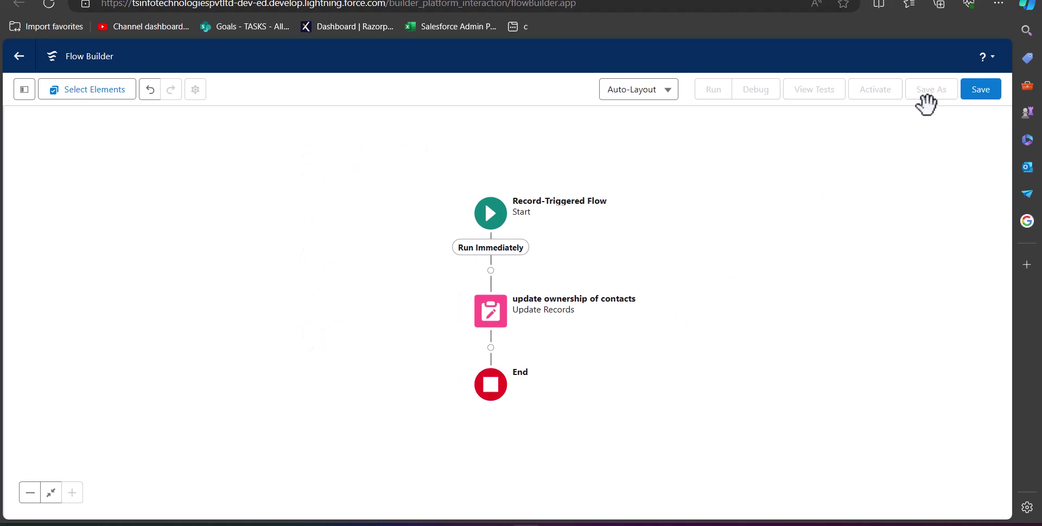
Save the flow with label 'Update Ownership of contacts' and its auto-filled API name.
{"action": "left_click", "coordinate": [989, 103]}
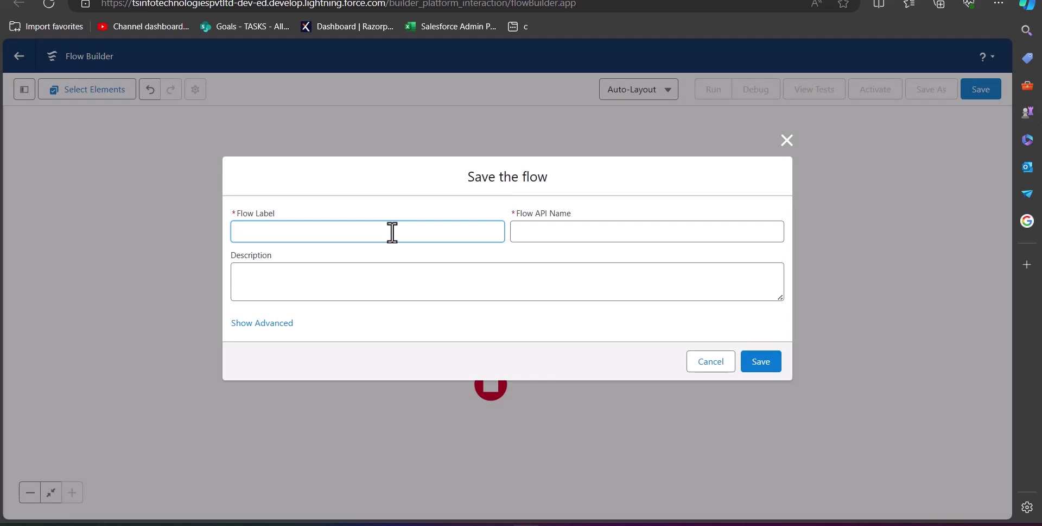
{"action": "type", "text": "Update Ownership of contacts"}
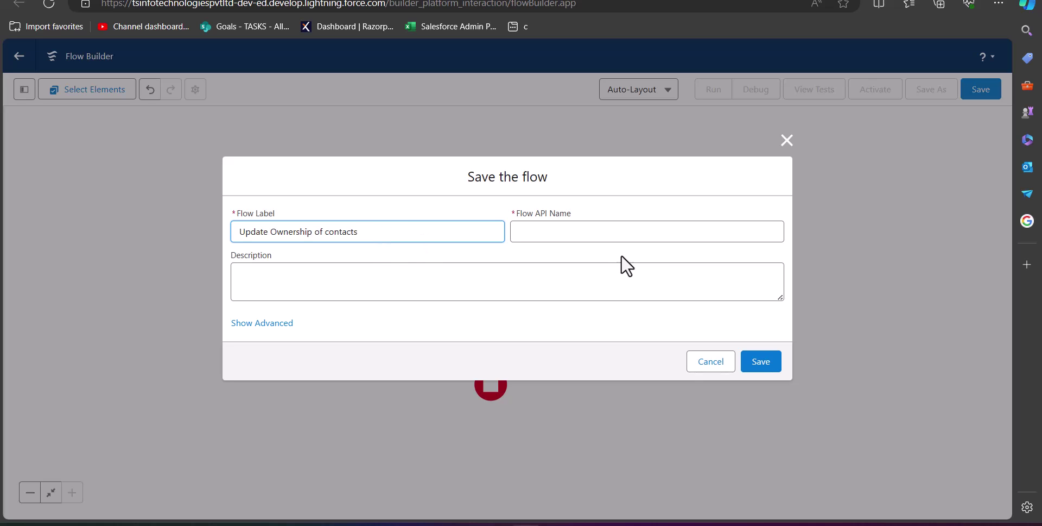
{"action": "left_click", "coordinate": [606, 232]}
{"action": "left_click", "coordinate": [552, 295]}
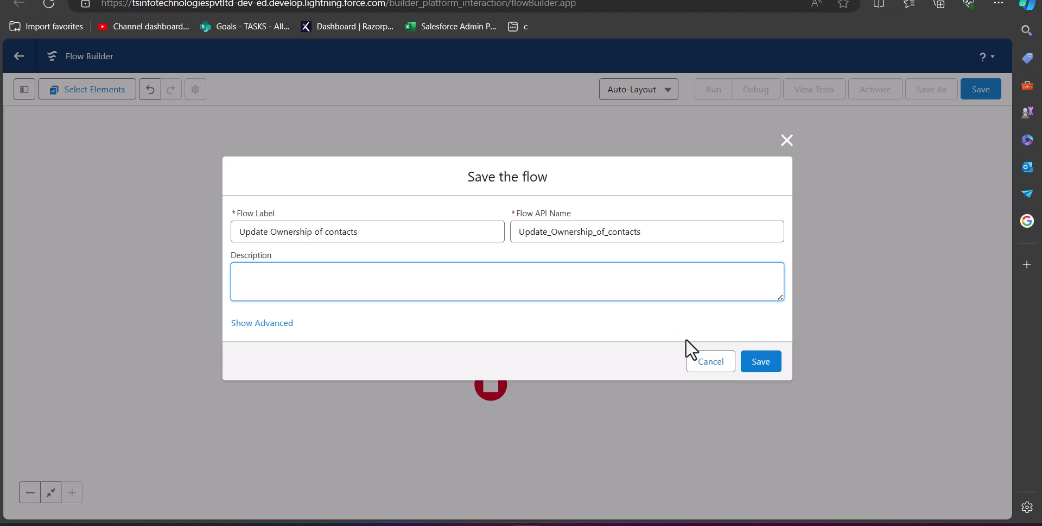
{"action": "left_click", "coordinate": [748, 367]}
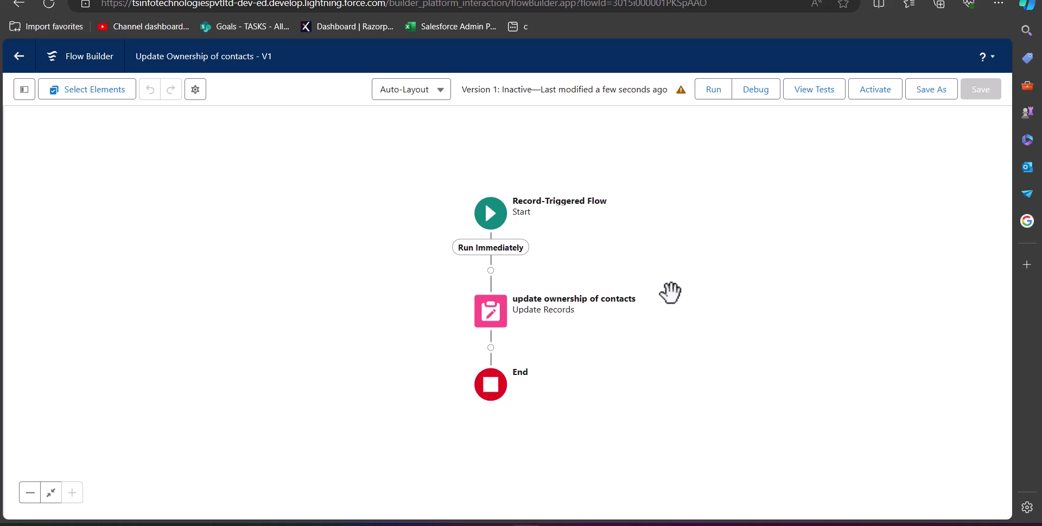
Start a debug run with 'Skip start condition requirements' checked.
{"action": "left_click_drag", "start_coordinate": [671, 285], "coordinate": [821, 265]}
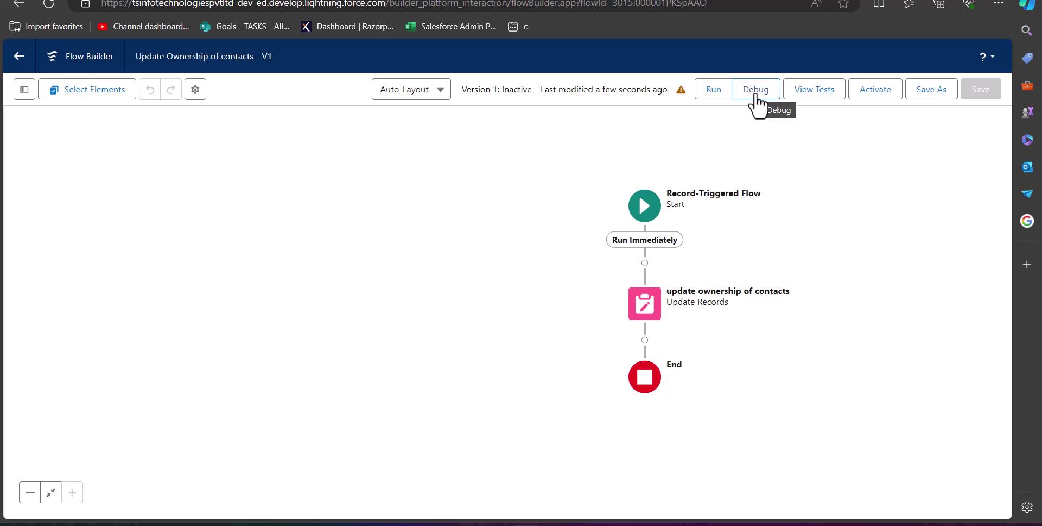
{"action": "left_click", "coordinate": [757, 89]}
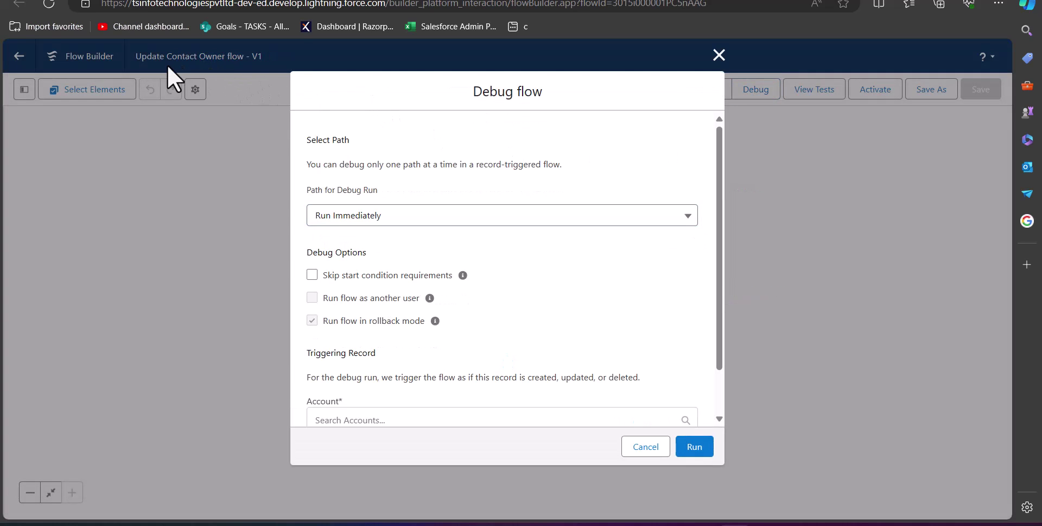
{"action": "left_click", "coordinate": [535, 217]}
{"action": "left_click", "coordinate": [496, 237]}
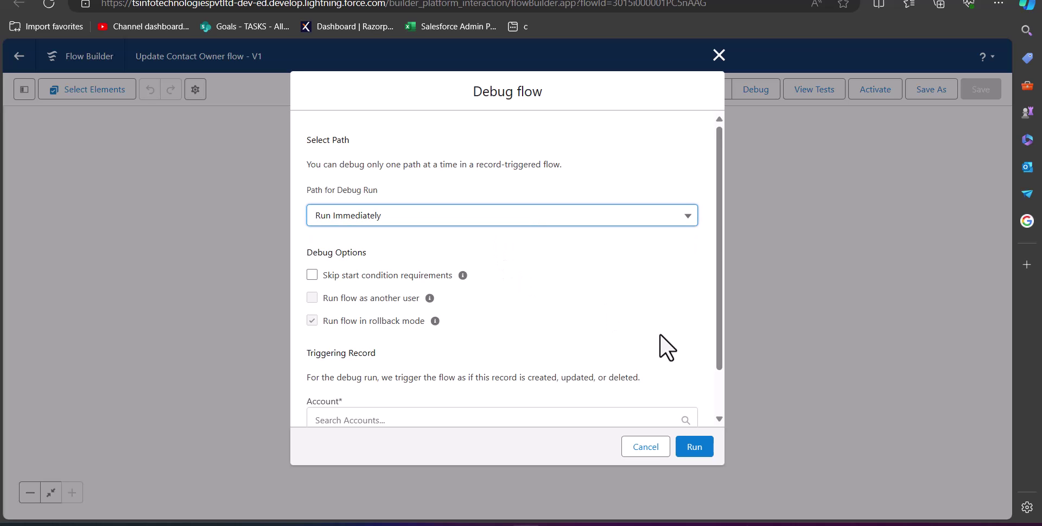
{"action": "left_click", "coordinate": [308, 275]}
{"action": "scroll", "coordinate": [562, 352], "scroll_direction": "down", "scroll_amount": 1}
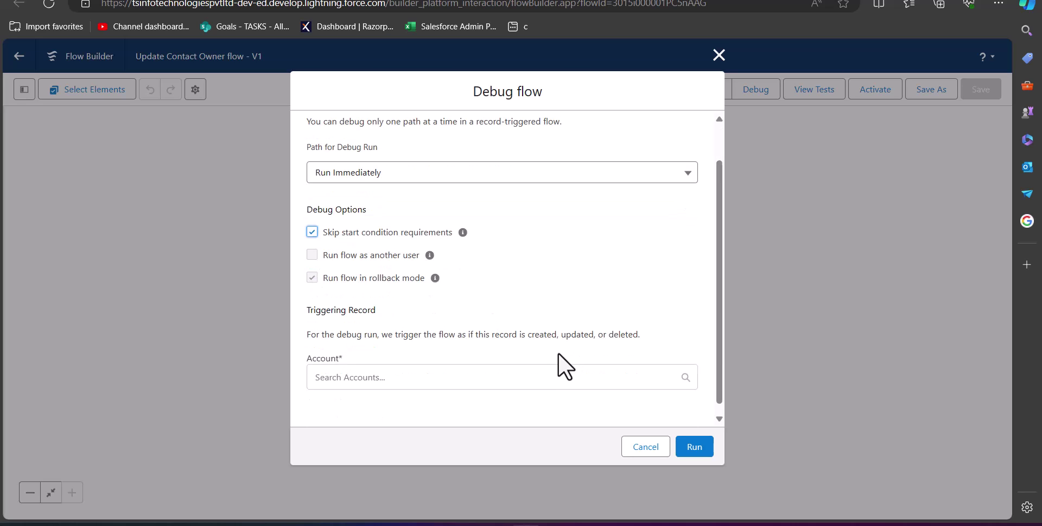
Run the debug with Burlington Textiles Corp of America as the triggering Account.
{"action": "left_click", "coordinate": [528, 368]}
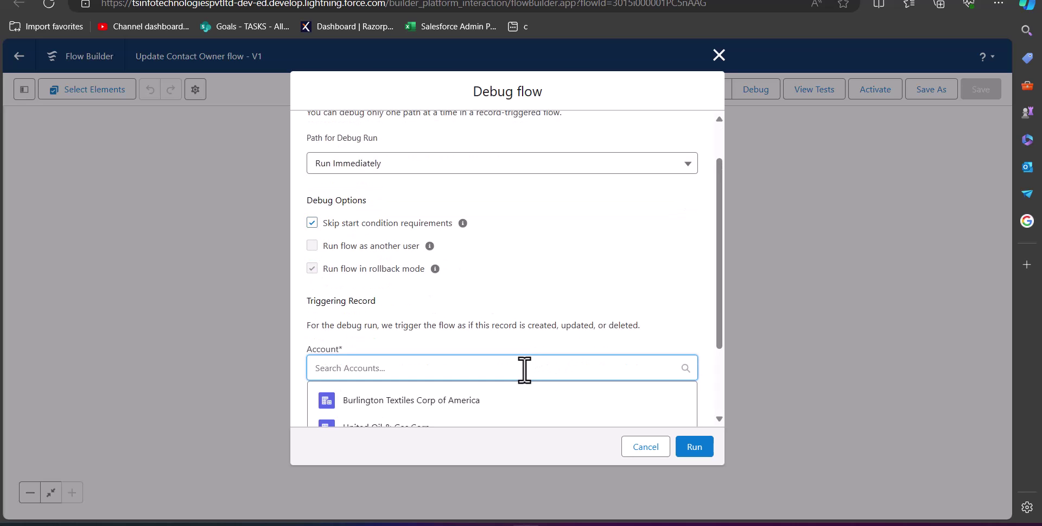
{"action": "scroll", "coordinate": [524, 369], "scroll_direction": "down", "scroll_amount": 1}
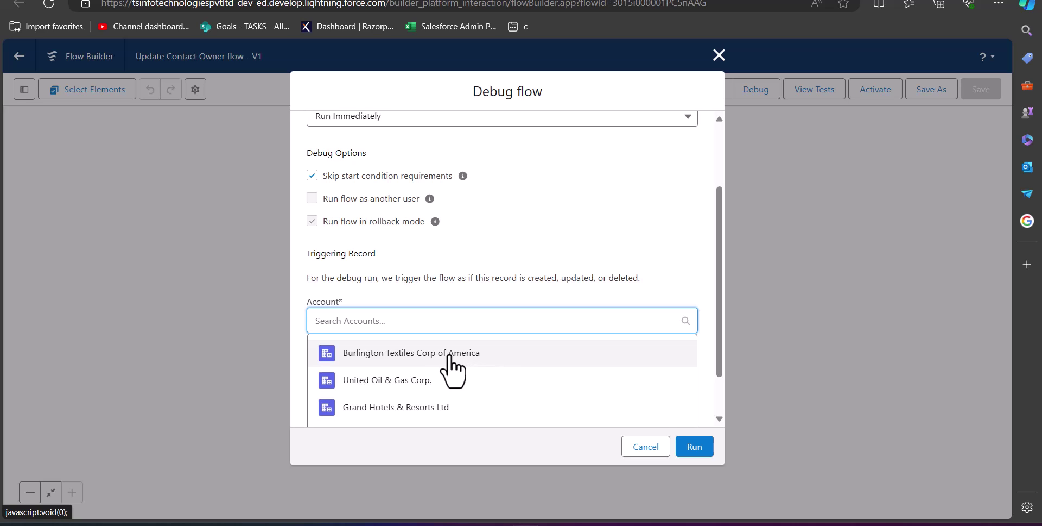
{"action": "left_click", "coordinate": [535, 363]}
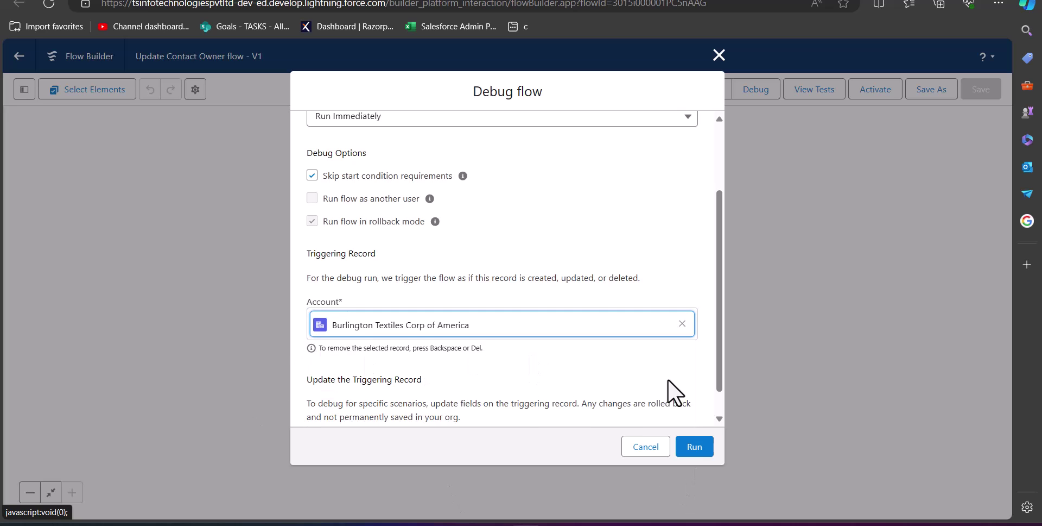
{"action": "scroll", "coordinate": [668, 379], "scroll_direction": "down", "scroll_amount": 4}
{"action": "left_click", "coordinate": [701, 444]}
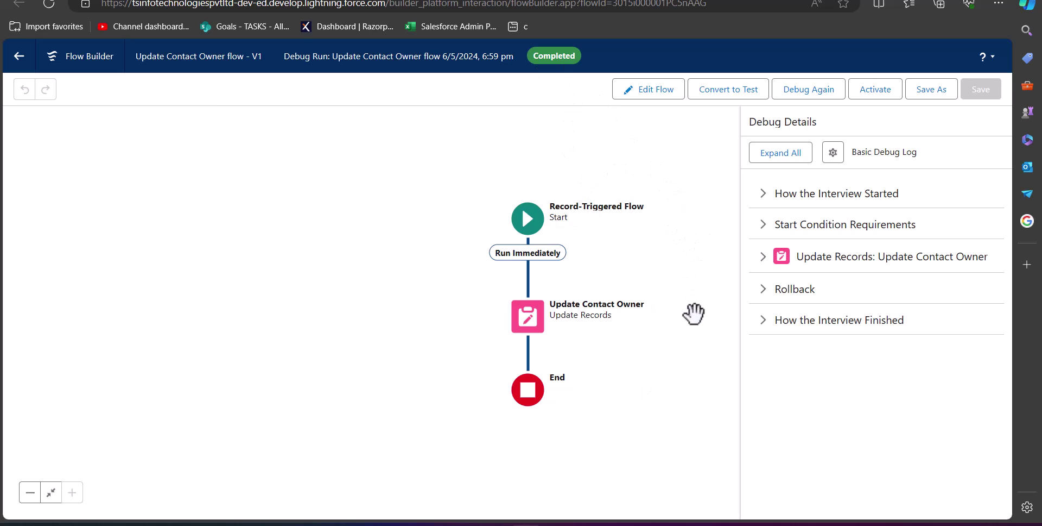
Inspect the How the Interview Finished and Update Records and Rollback debug details.
{"action": "left_click", "coordinate": [765, 323]}
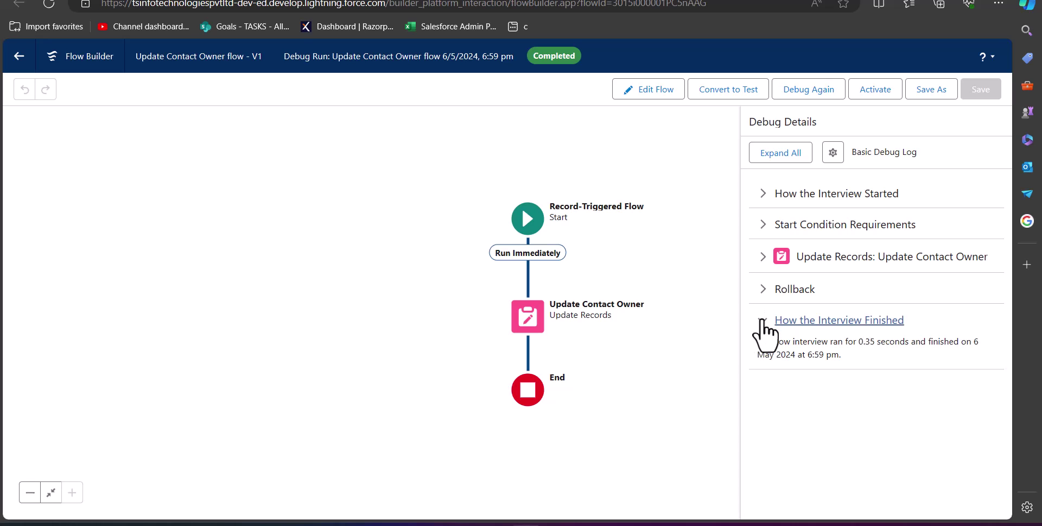
{"action": "left_click", "coordinate": [762, 289]}
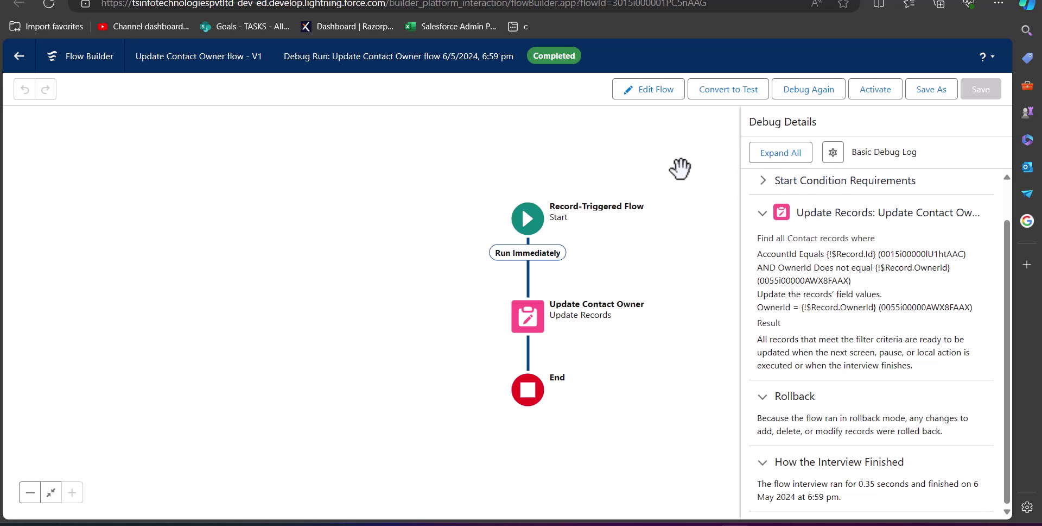
{"action": "left_click", "coordinate": [760, 217]}
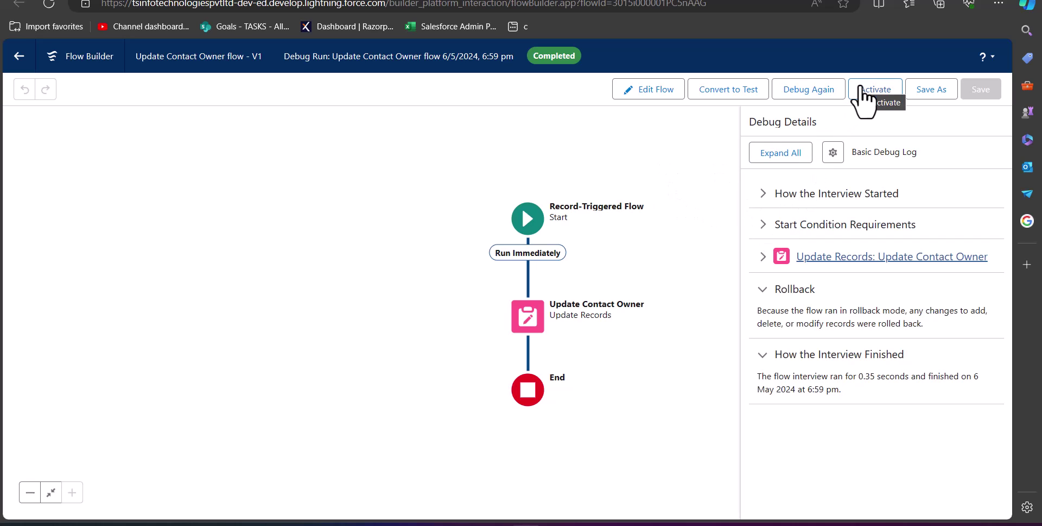
Leave debug mode, activate the Update Contact Owner flow, and return to Setup > Flows.
{"action": "left_click", "coordinate": [649, 91]}
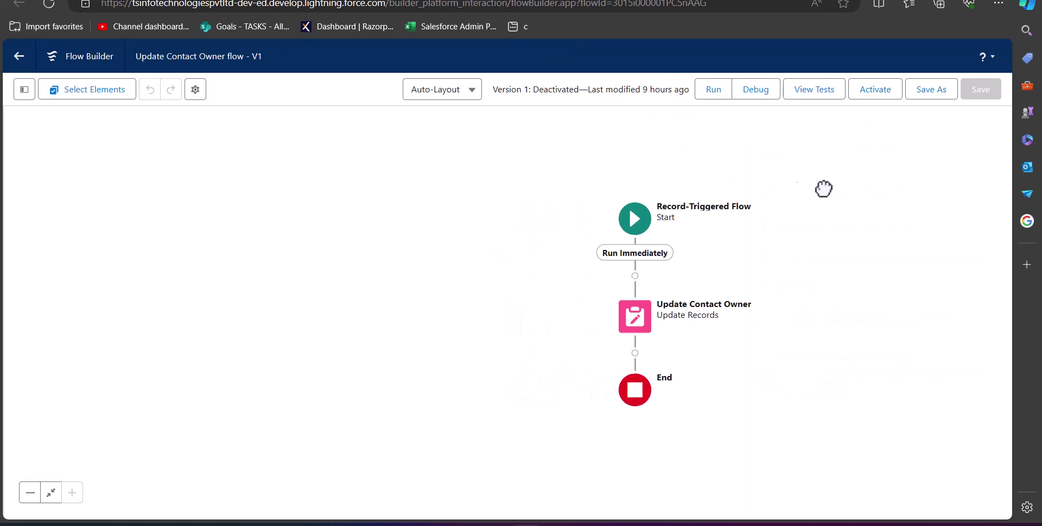
{"action": "left_click", "coordinate": [866, 92]}
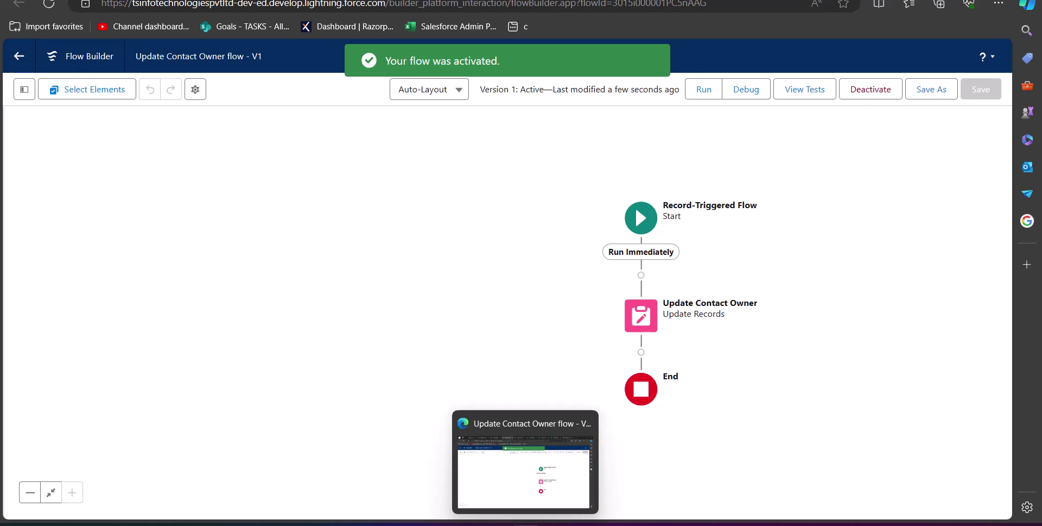
{"action": "left_click", "coordinate": [8, 59]}
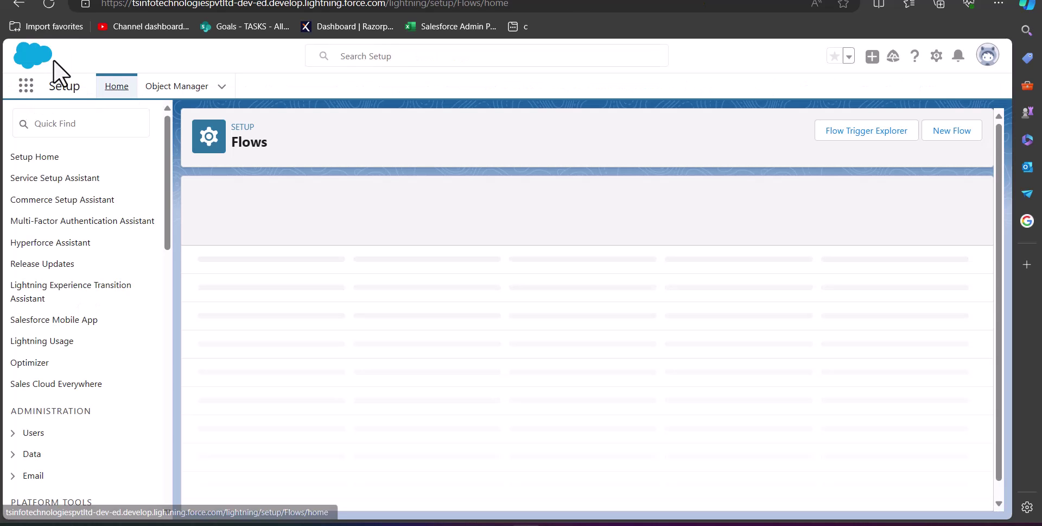
Open the first contact of the Burlington Textiles Corp of America account via Accounts.
{"action": "left_click", "coordinate": [27, 86]}
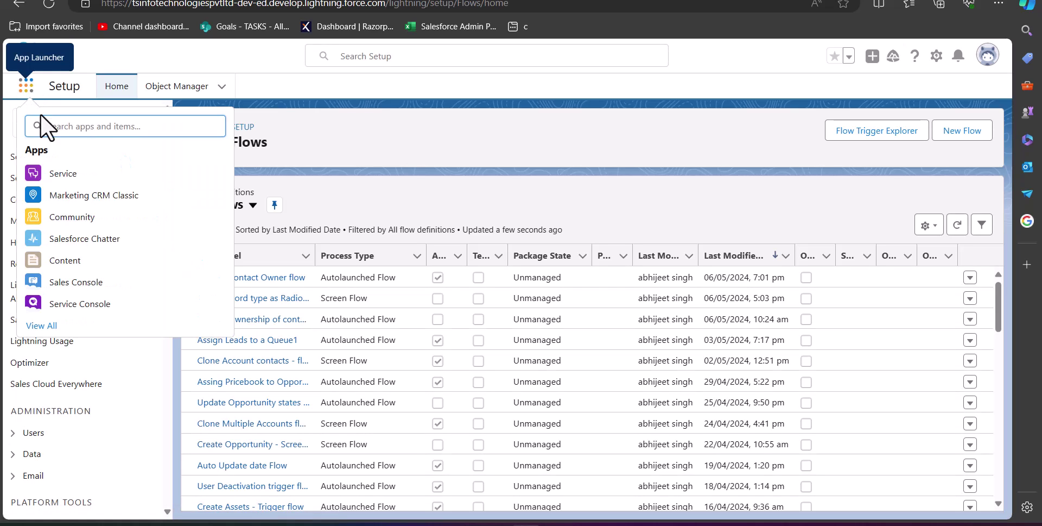
{"action": "type", "text": "Acc"}
{"action": "key", "text": "Return"}
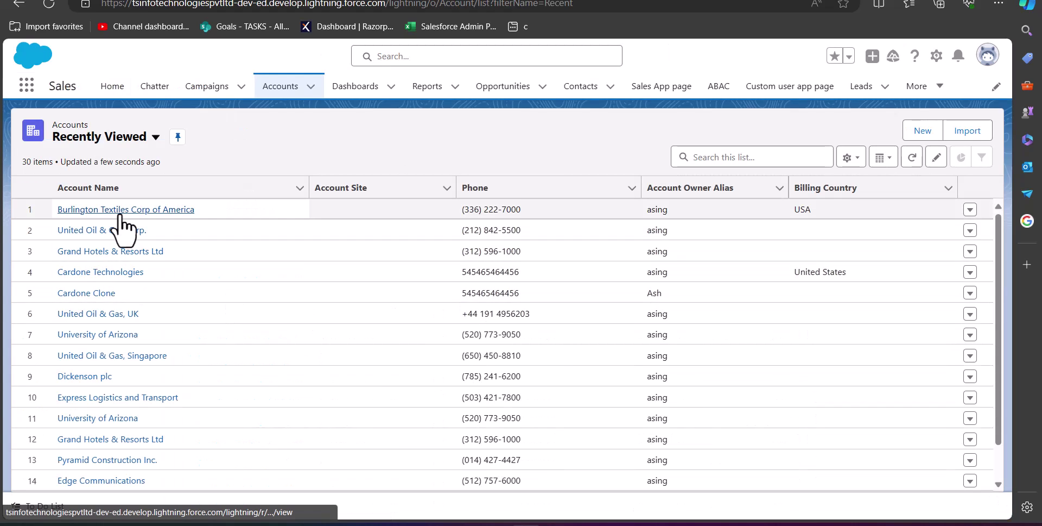
{"action": "left_click", "coordinate": [122, 214]}
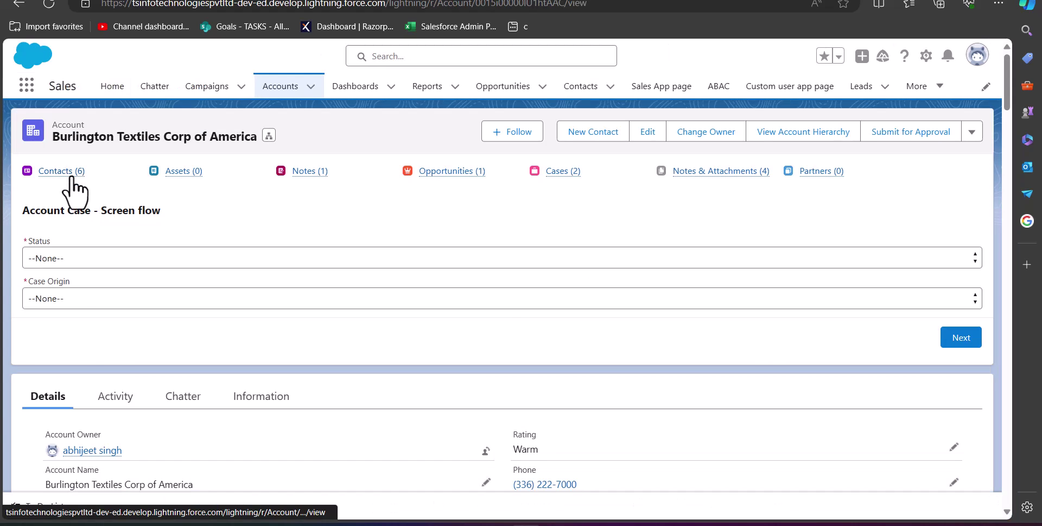
{"action": "mouse_move", "coordinate": [56, 171]}
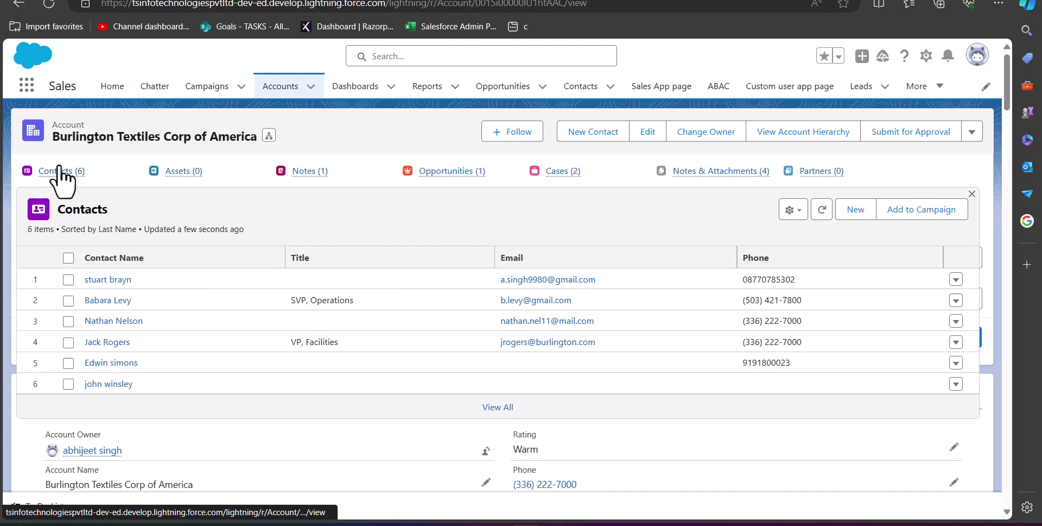
{"action": "left_click", "coordinate": [93, 279]}
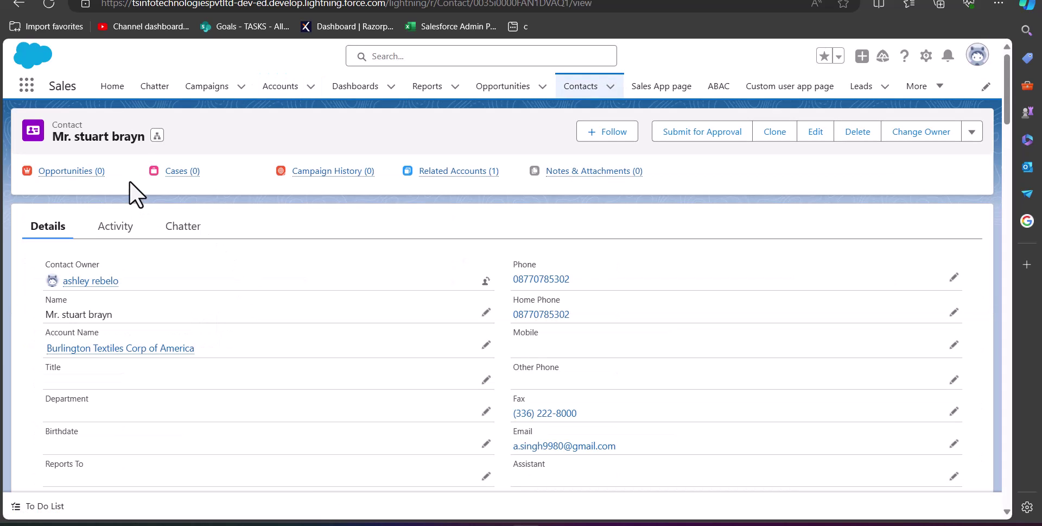
Change that contact's owner to the account's owner user.
{"action": "left_click", "coordinate": [486, 280]}
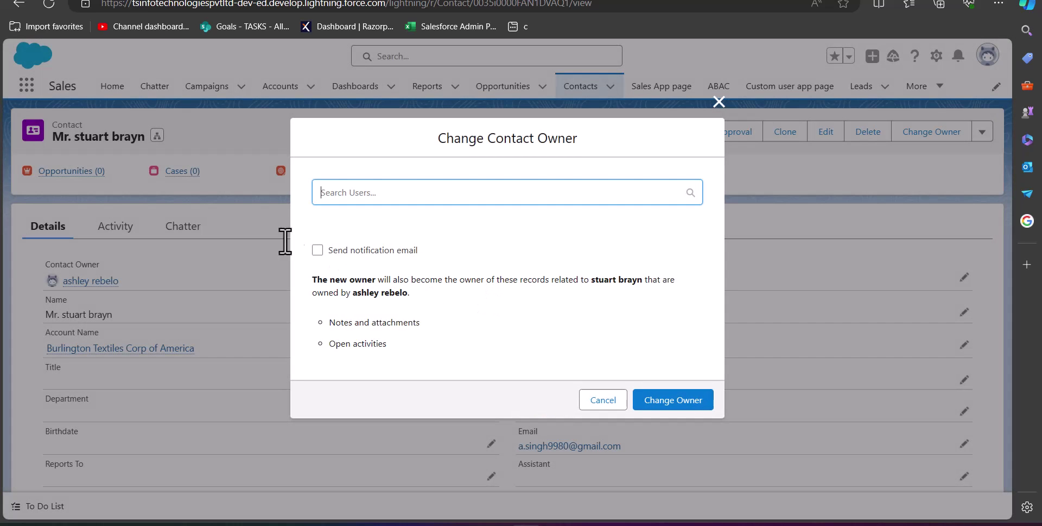
{"action": "left_click", "coordinate": [405, 193]}
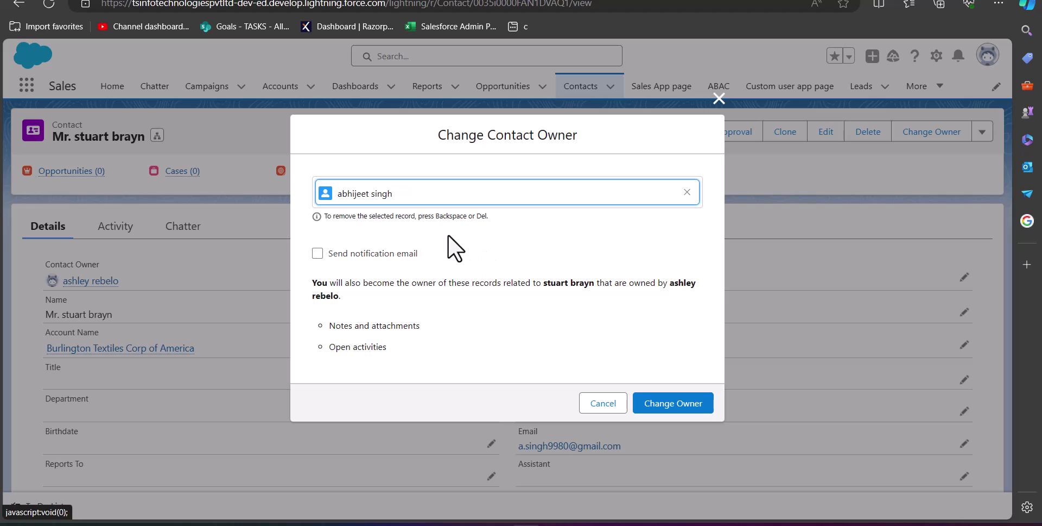
{"action": "left_click", "coordinate": [665, 406]}
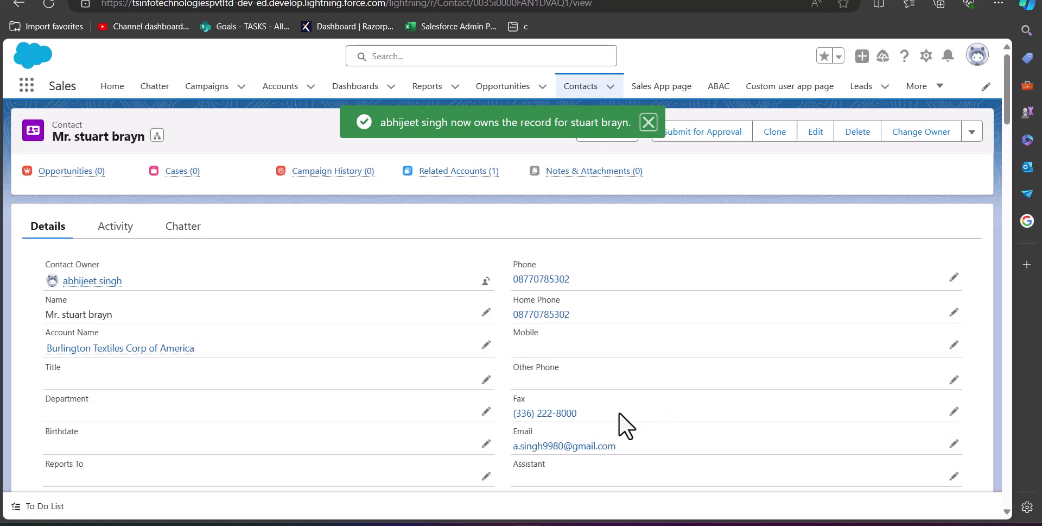
Return to the Burlington Textiles account and scroll down to its Account Owner.
{"action": "left_click", "coordinate": [17, 6]}
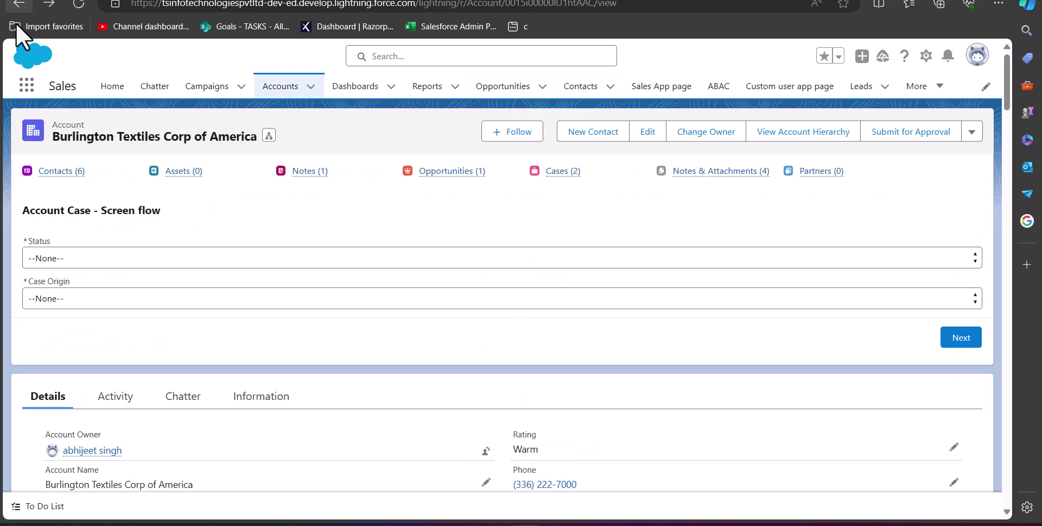
{"action": "scroll", "coordinate": [49, 311], "scroll_direction": "down", "scroll_amount": 3}
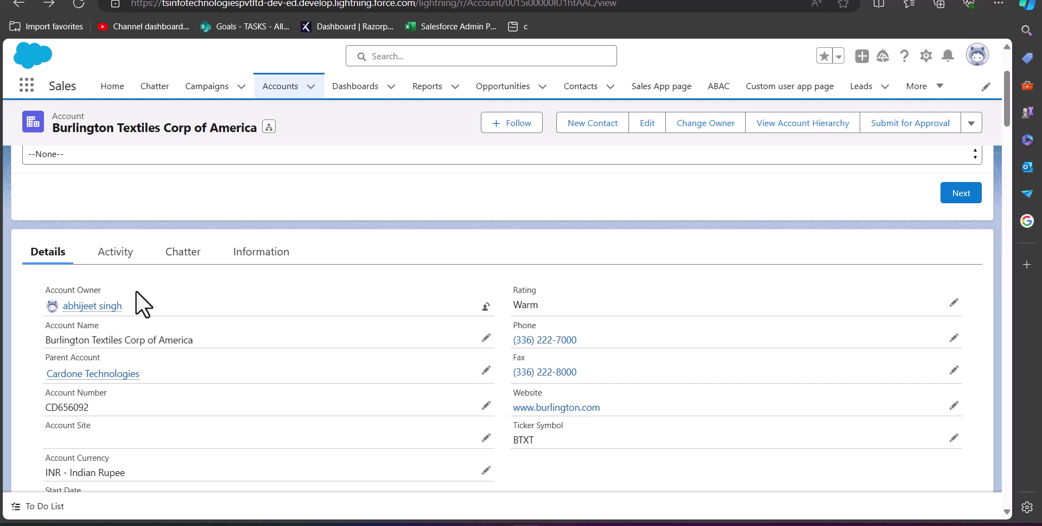
{"action": "mouse_move", "coordinate": [115, 312]}
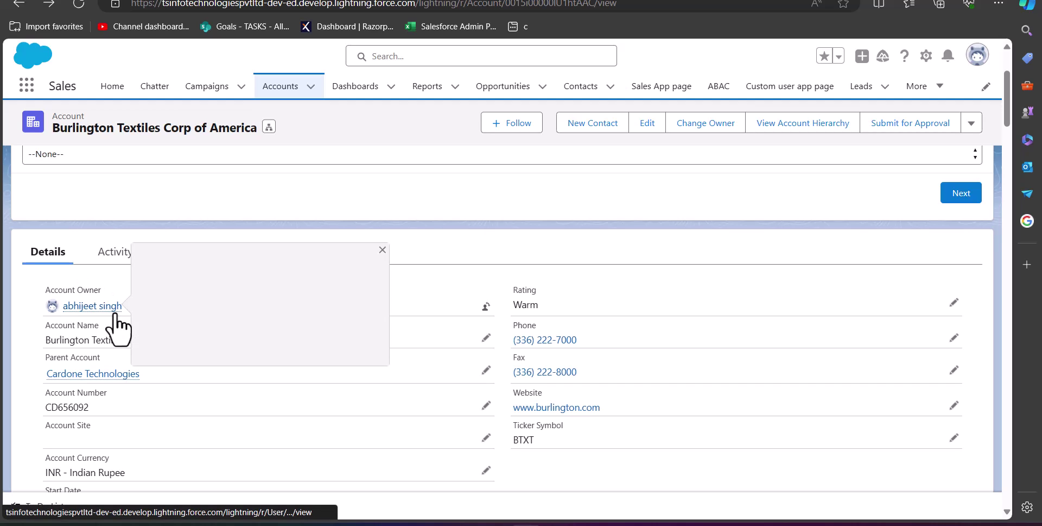